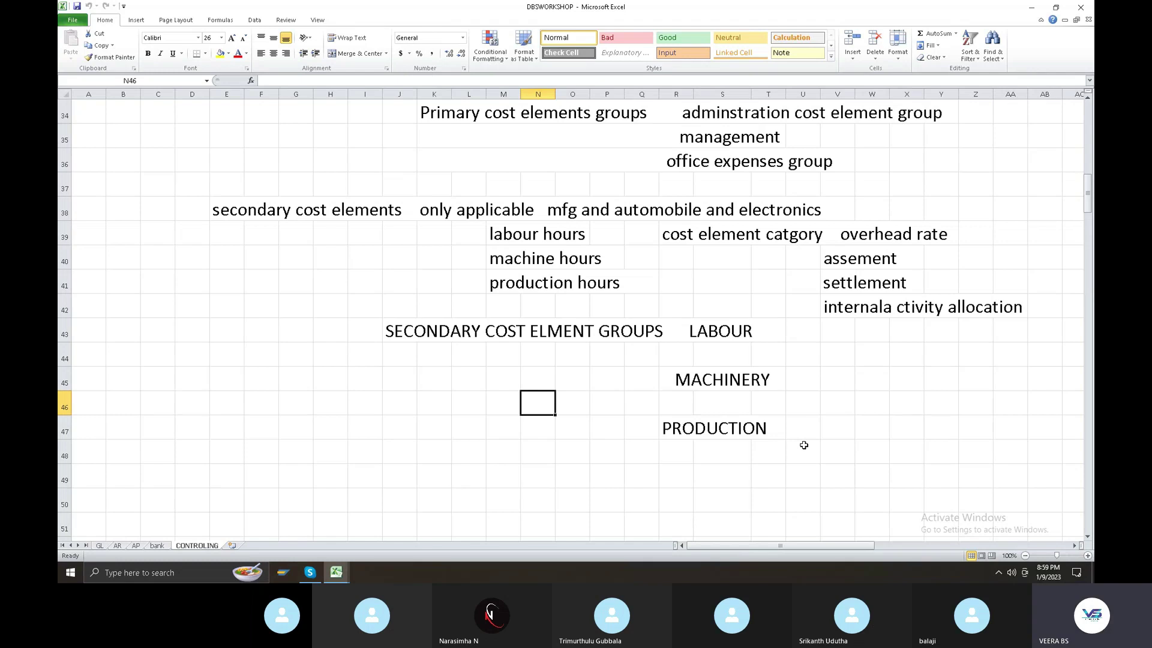
- Dismiss the failed-logon notice to reach the SAP main menu
{"action": "scroll", "coordinate": [798, 438], "scroll_direction": "up", "scroll_amount": 5}
{"action": "scroll", "coordinate": [738, 420], "scroll_direction": "down", "scroll_amount": 3}
{"action": "scroll", "coordinate": [476, 221], "scroll_direction": "down", "scroll_amount": 2}
{"action": "scroll", "coordinate": [346, 298], "scroll_direction": "up", "scroll_amount": 1}
{"action": "scroll", "coordinate": [347, 298], "scroll_direction": "up", "scroll_amount": 2}
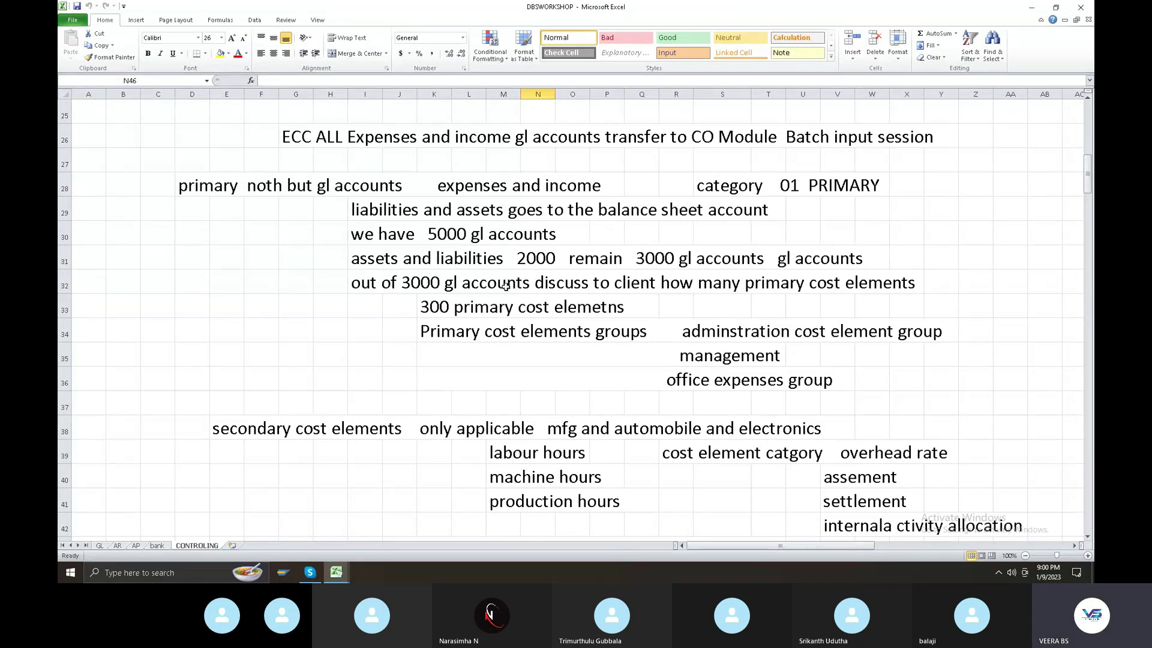
{"action": "scroll", "coordinate": [510, 286], "scroll_direction": "down", "scroll_amount": 2}
{"action": "scroll", "coordinate": [501, 286], "scroll_direction": "up", "scroll_amount": 3}
{"action": "scroll", "coordinate": [501, 287], "scroll_direction": "down", "scroll_amount": 1}
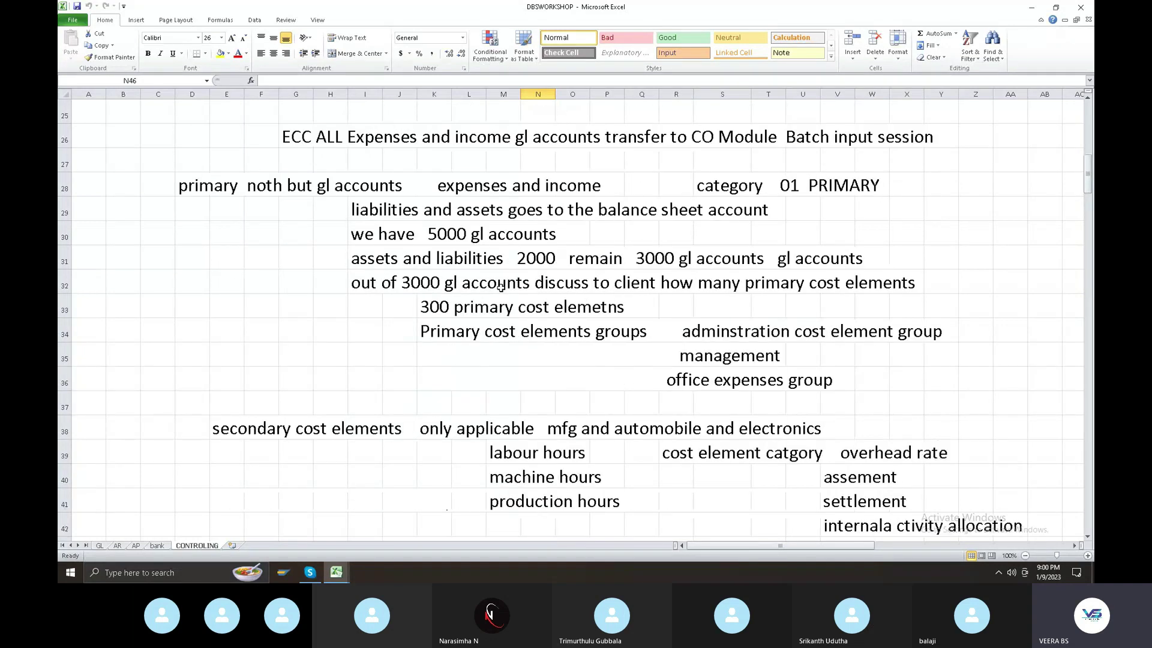
{"action": "scroll", "coordinate": [501, 287], "scroll_direction": "down", "scroll_amount": 1}
{"action": "scroll", "coordinate": [490, 354], "scroll_direction": "down", "scroll_amount": 1}
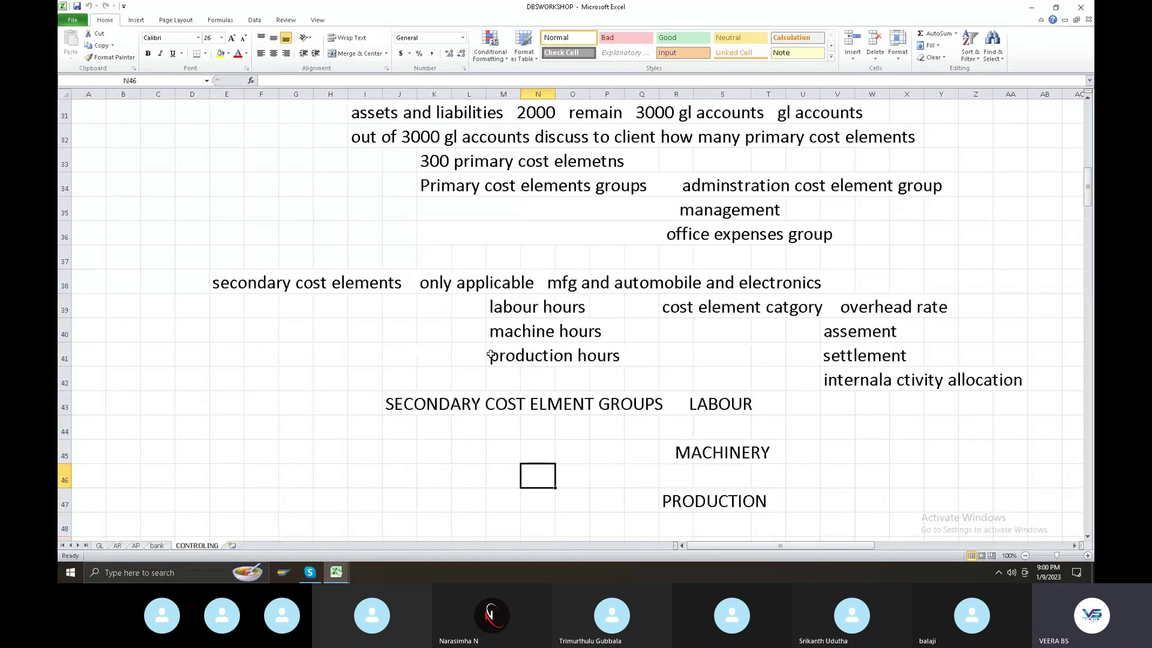
{"action": "scroll", "coordinate": [926, 318], "scroll_direction": "down", "scroll_amount": 1}
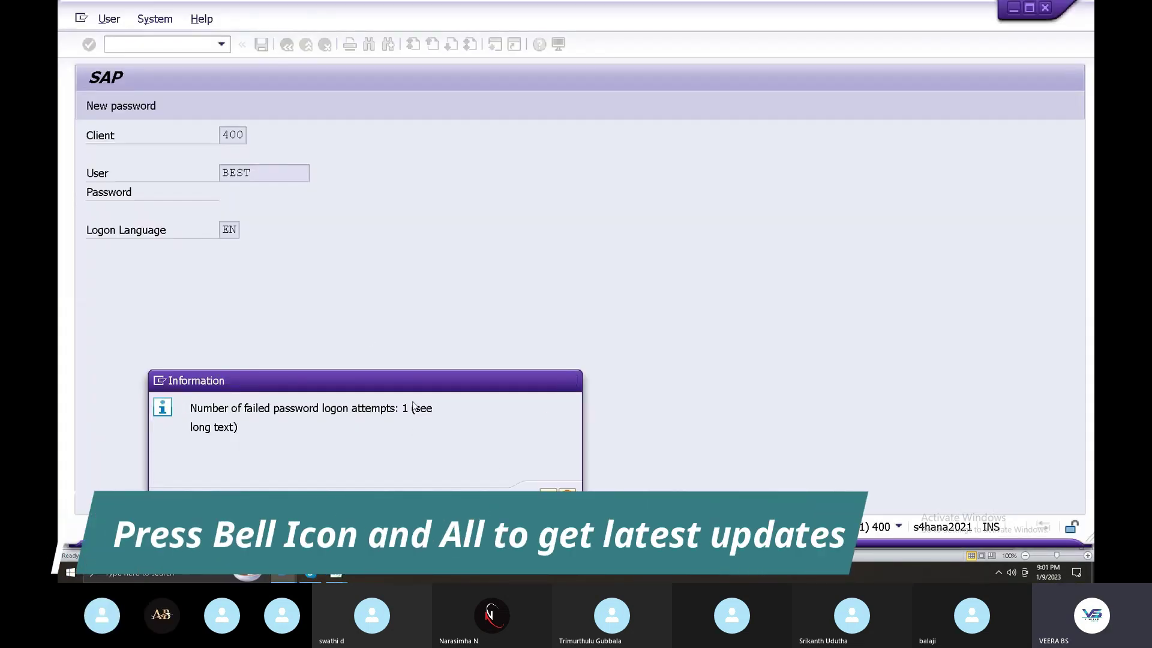
{"action": "key", "text": "Return"}
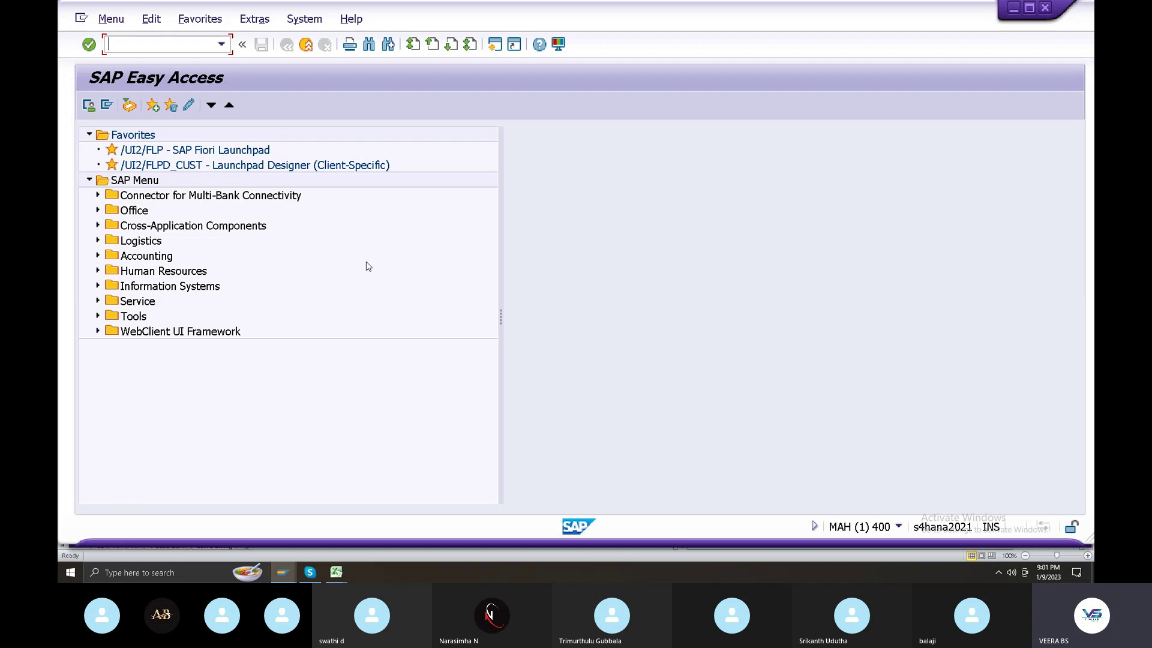
- Launch transaction fs00 to edit G/L accounts centrally
{"action": "left_click", "coordinate": [221, 45]}
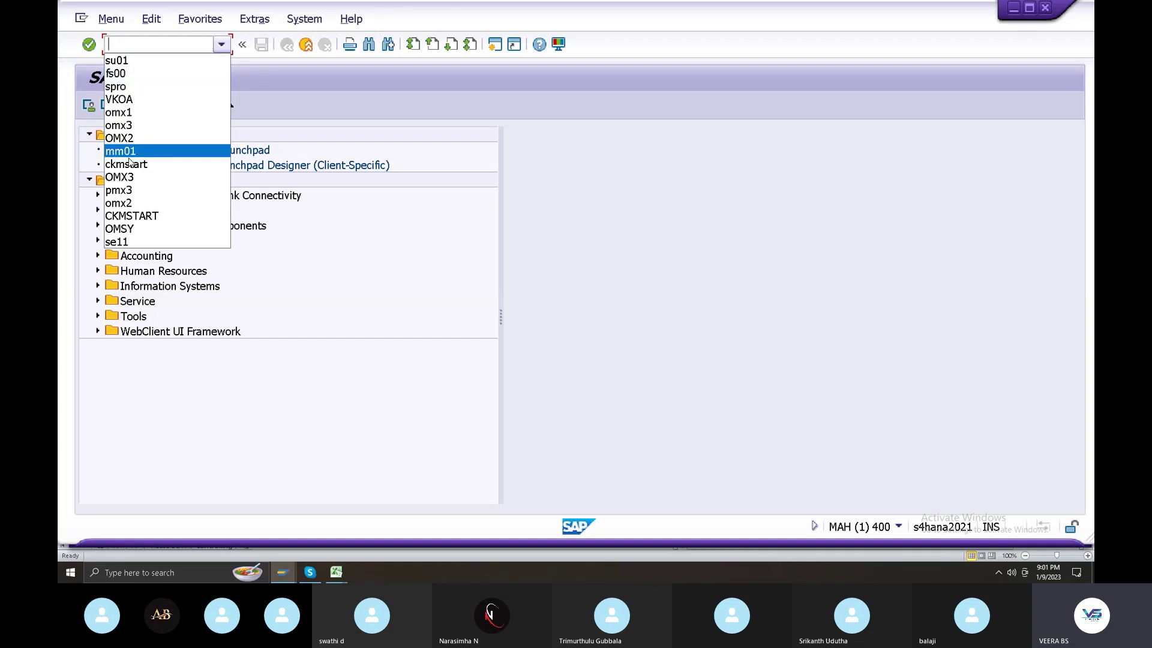
{"action": "left_click", "coordinate": [142, 48]}
{"action": "type", "text": "fs00"}
{"action": "key", "text": "Return"}
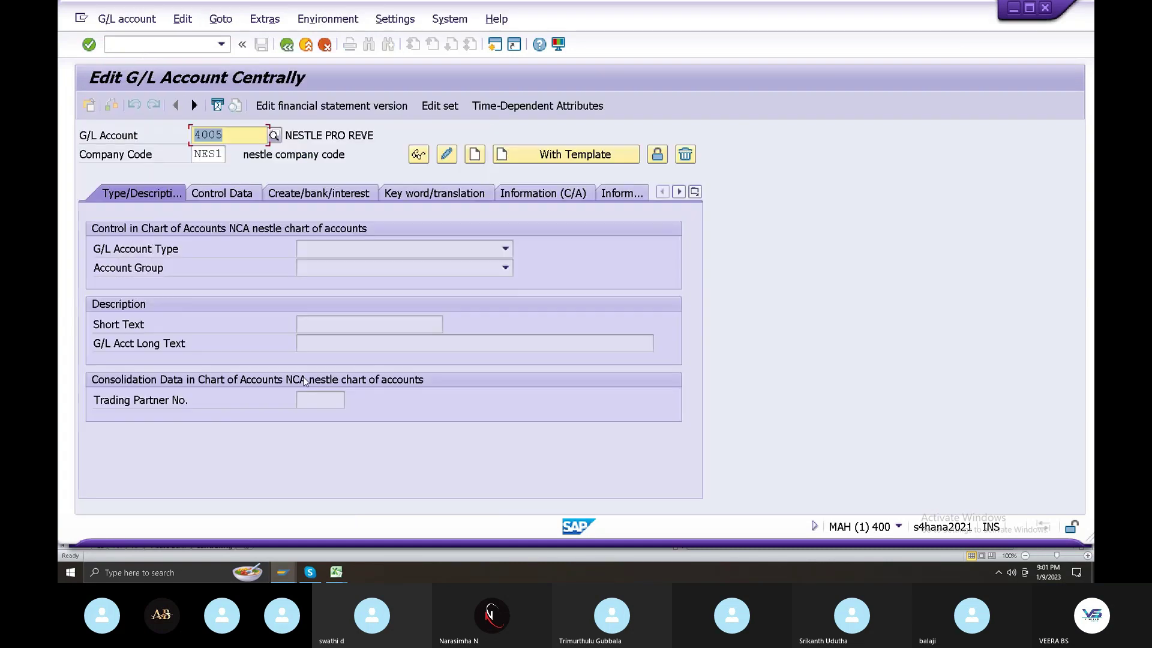
{"action": "left_click", "coordinate": [336, 572]}
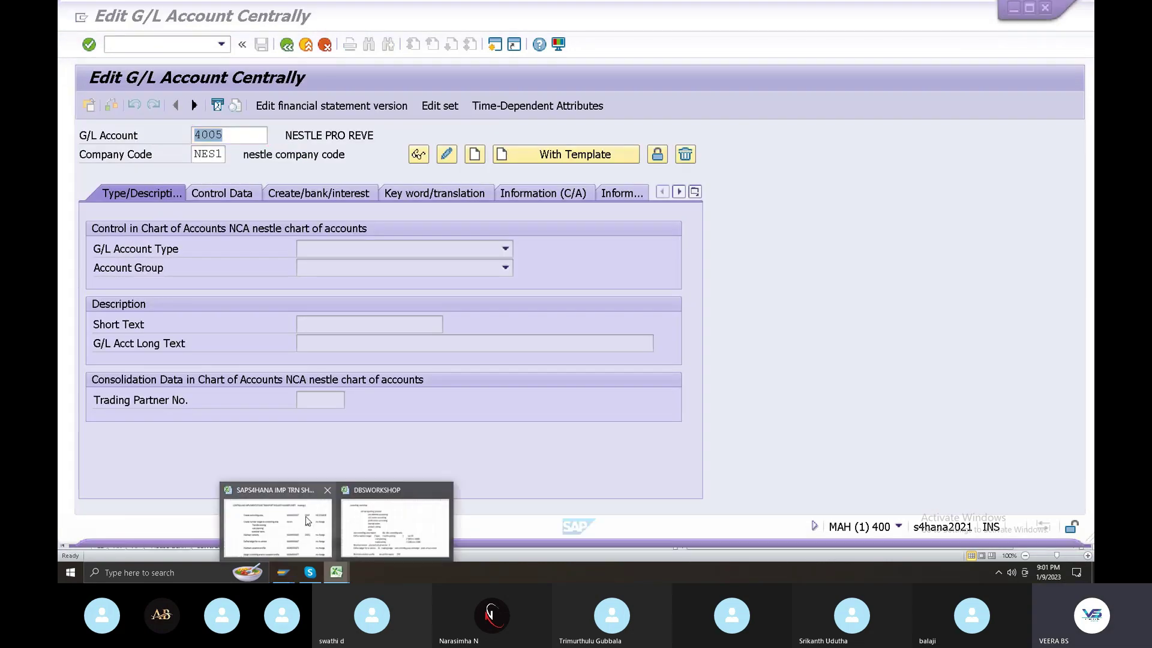
- In the SAPS4HANA IMP TRN SHEET workbook, note that ECC uses t-code ka01 for cost elements
{"action": "left_click", "coordinate": [441, 490]}
{"action": "scroll", "coordinate": [404, 437], "scroll_direction": "down", "scroll_amount": 5}
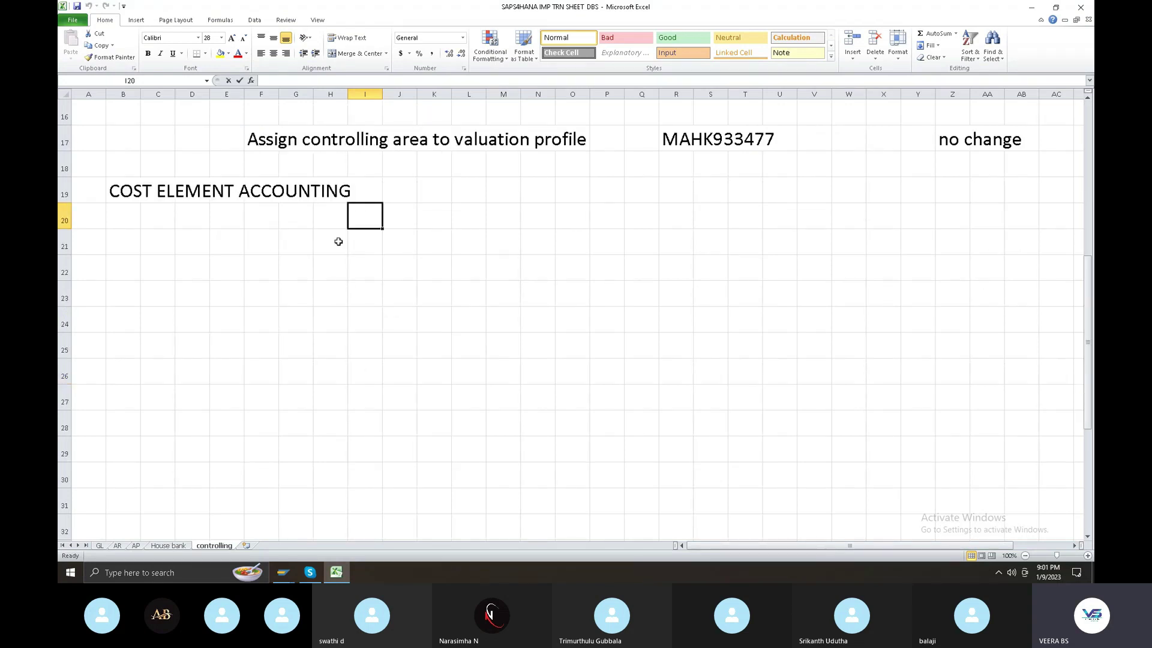
{"action": "type", "text": "cost lements"}
{"action": "key", "text": "BackSpace"}
{"action": "key", "text": "BackSpace"}
{"action": "key", "text": "BackSpace"}
{"action": "key", "text": "BackSpace"}
{"action": "key", "text": "BackSpace"}
{"action": "key", "text": "BackSpace"}
{"action": "key", "text": "BackSpace"}
{"action": "type", "text": "el"}
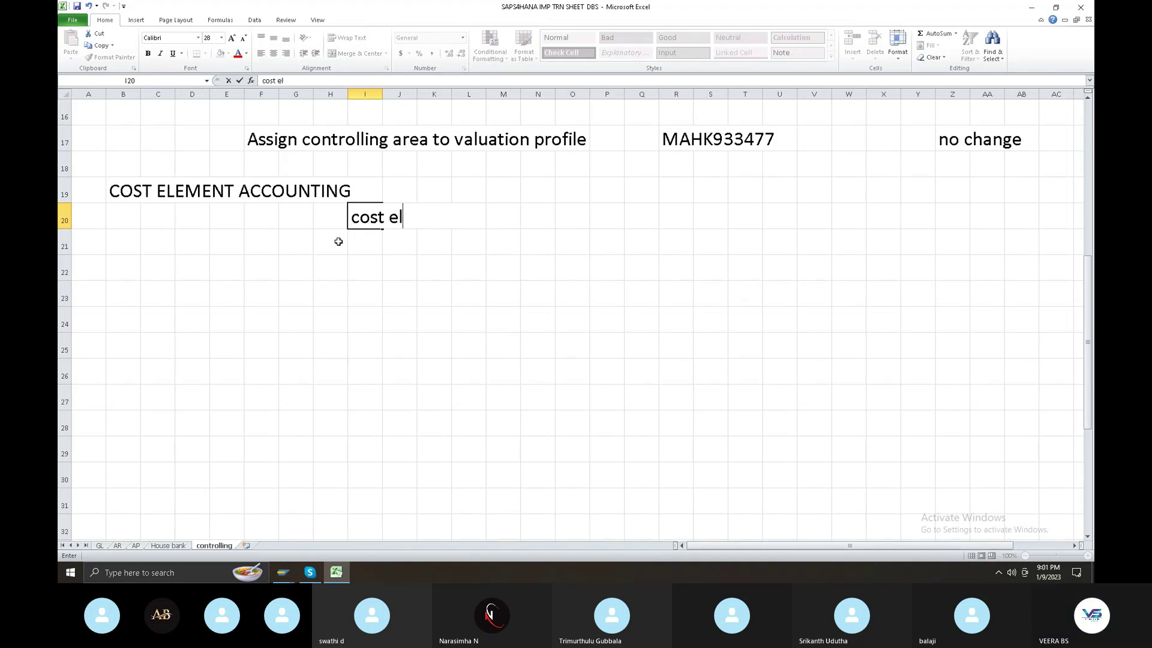
{"action": "type", "text": "ements   ecc   t code   ka01"}
- In cell I22, note that S4HANA uses fs00 for G/L accounts, primary and secondary cost elements
{"action": "left_click", "coordinate": [363, 276]}
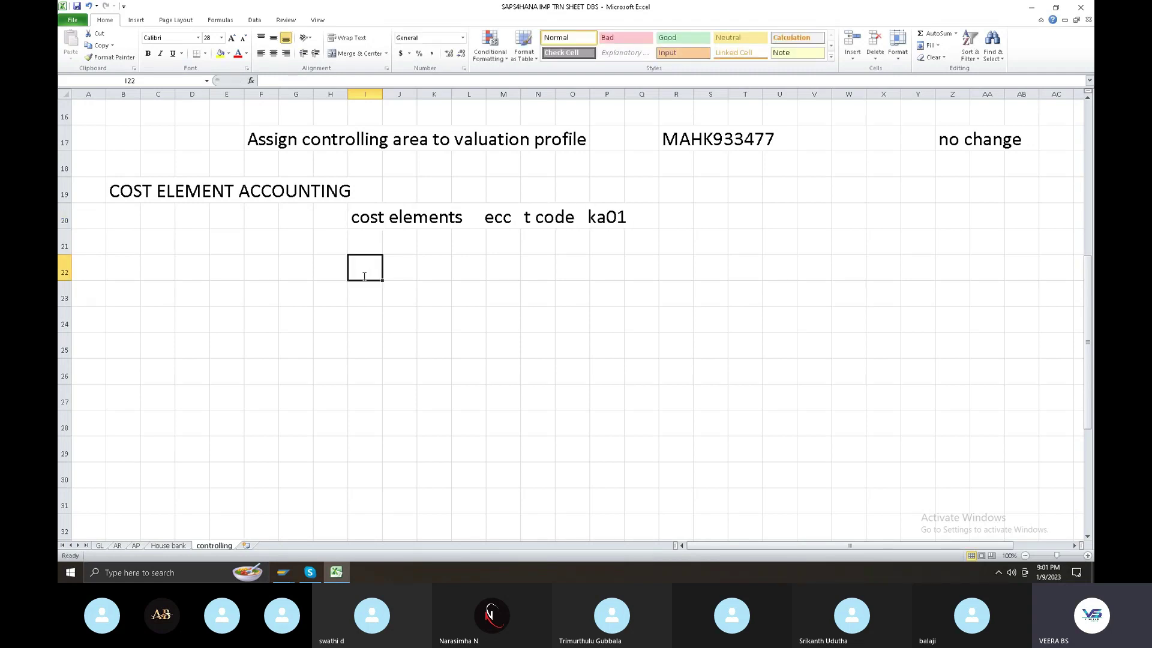
{"action": "type", "text": "s4hana system     fss"}
{"action": "key", "text": "BackSpace"}
{"action": "key", "text": "BackSpace"}
{"action": "key", "text": "BackSpace"}
{"action": "type", "text": "fsooo"}
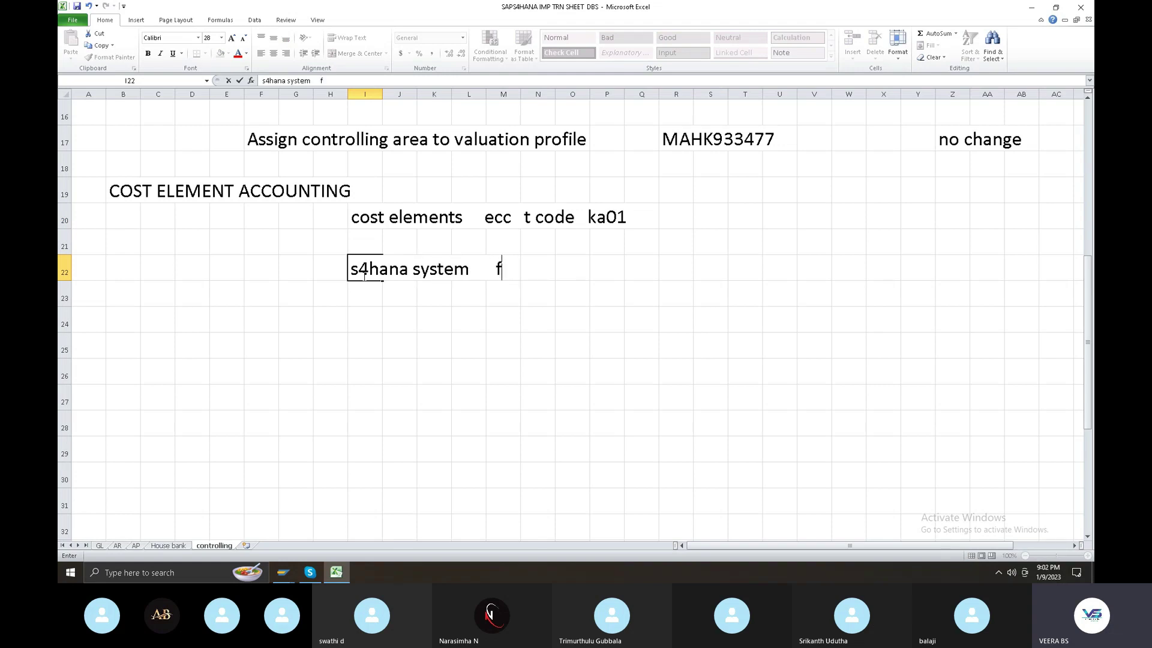
{"action": "key", "text": "BackSpace"}
{"action": "key", "text": "BackSpace"}
{"action": "key", "text": "BackSpace"}
{"action": "key", "text": "BackSpace"}
{"action": "key", "text": "BackSpace"}
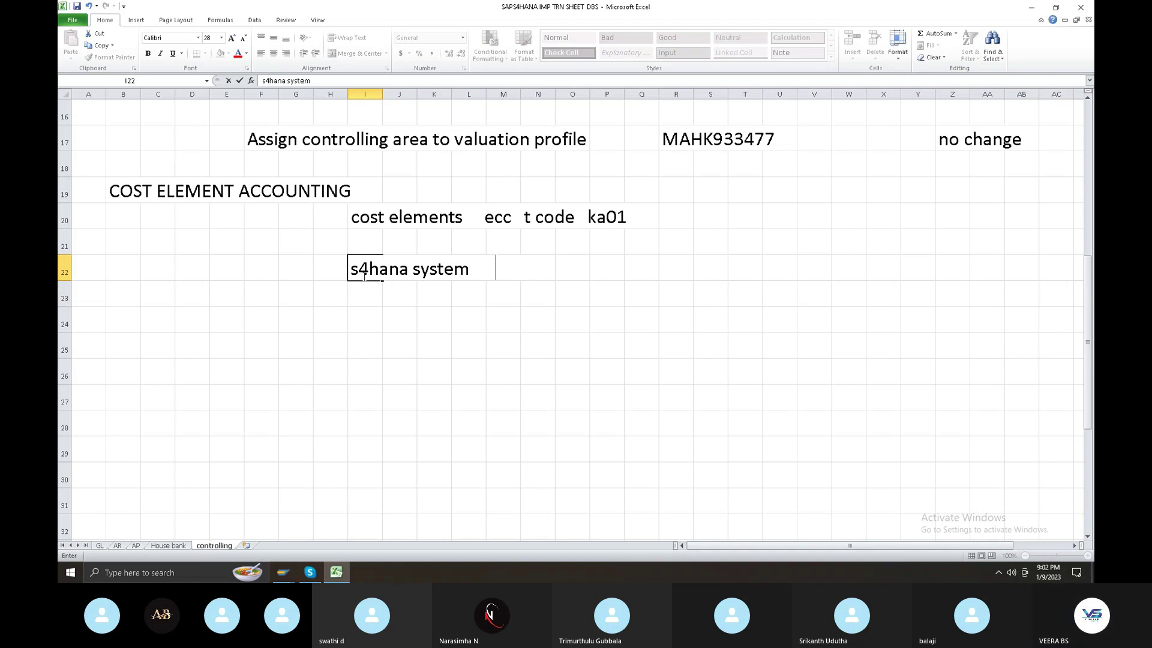
{"action": "type", "text": "fs00  gl a"}
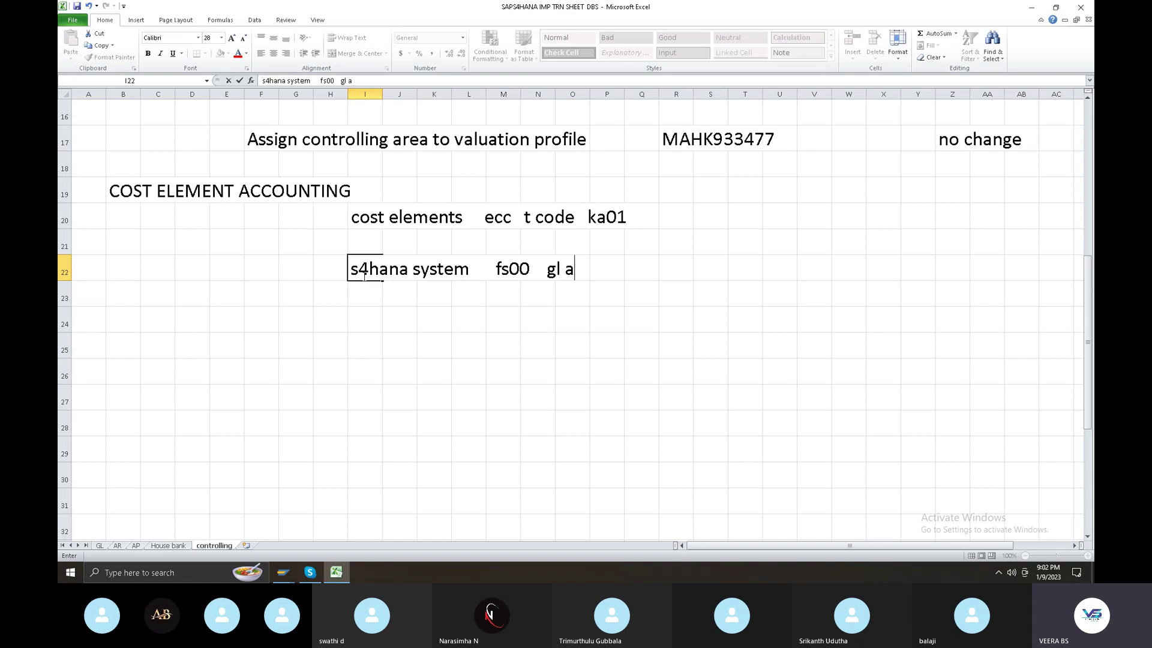
{"action": "type", "text": "ccounts  p"}
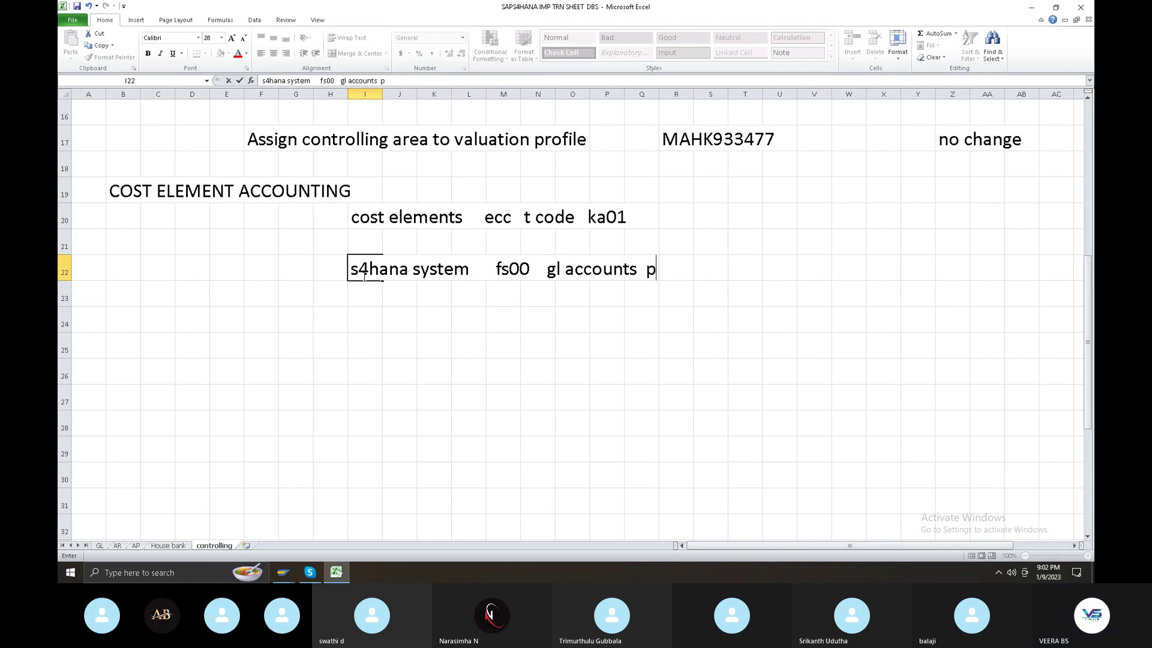
{"action": "type", "text": "rimaru"}
{"action": "key", "text": "BackSpace"}
{"action": "type", "text": "y "}
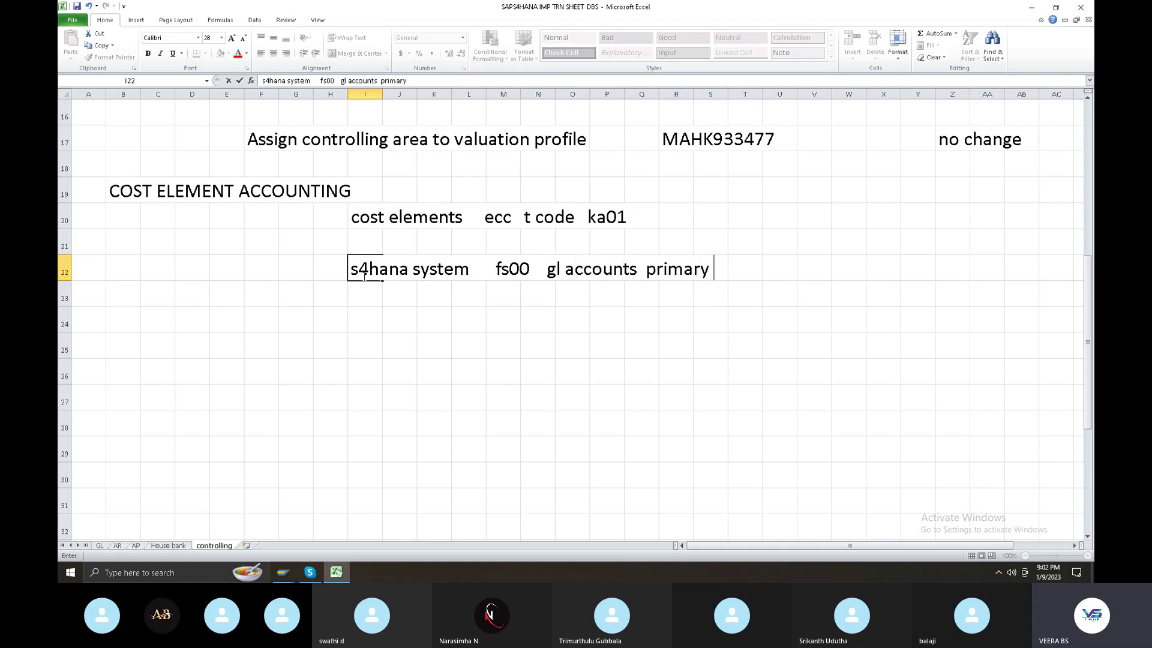
{"action": "type", "text": "cost elemetns "}
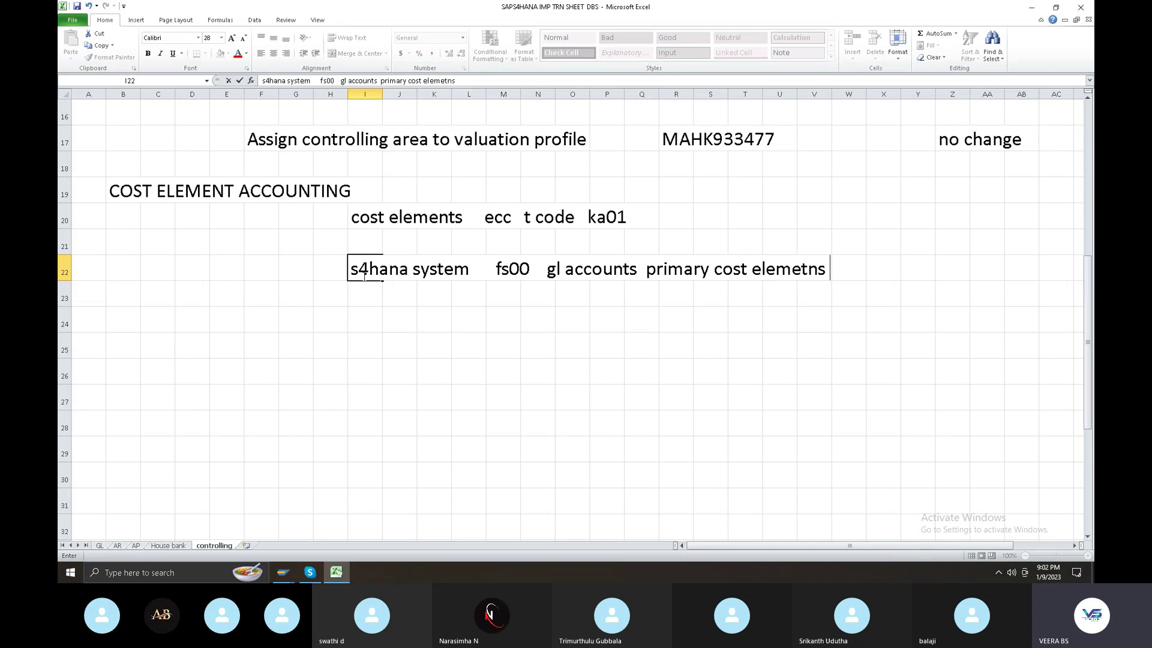
{"action": "type", "text": "secondary cost elemet"}
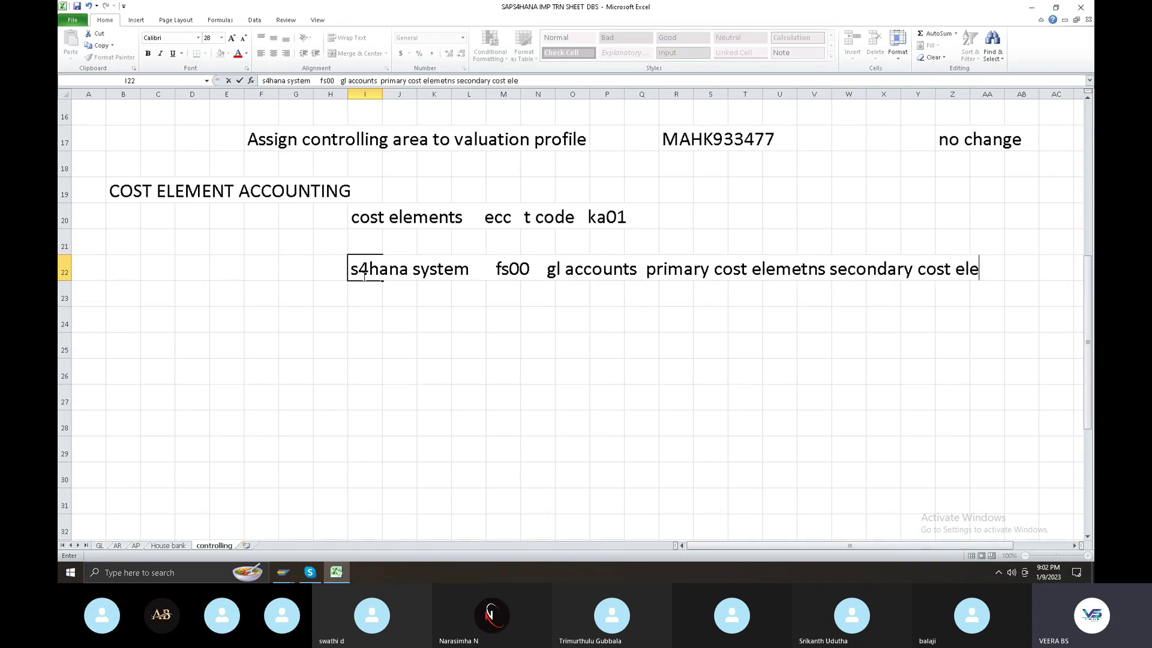
{"action": "type", "text": "n"}
{"action": "key", "text": "BackSpace"}
{"action": "key", "text": "BackSpace"}
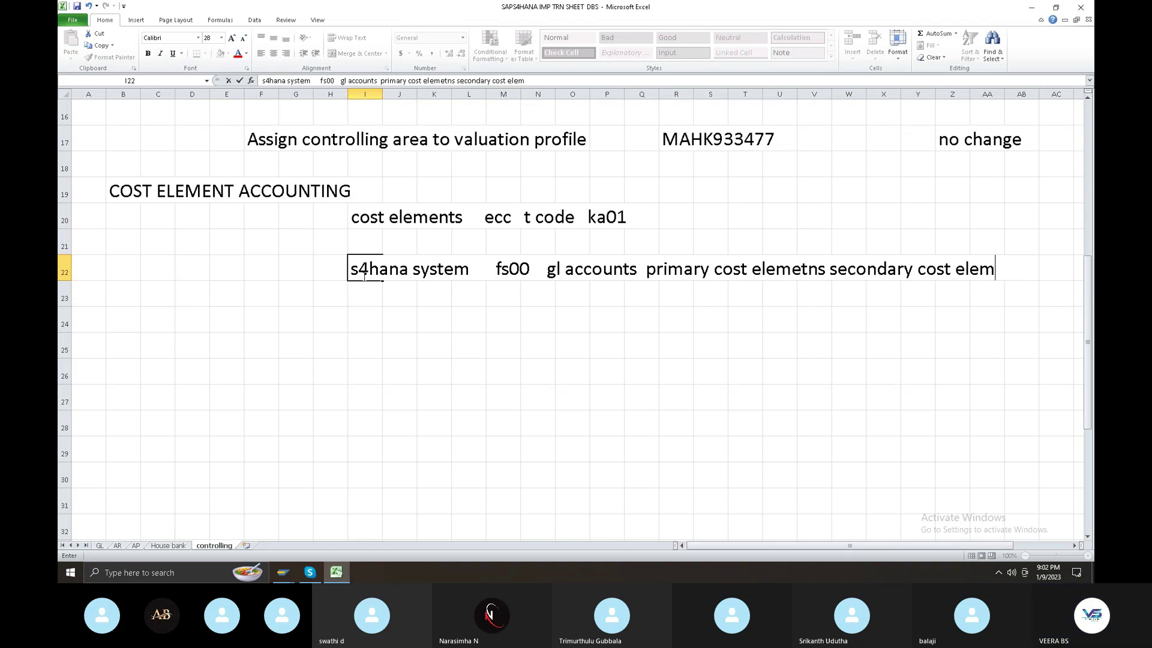
{"action": "type", "text": "ents"}
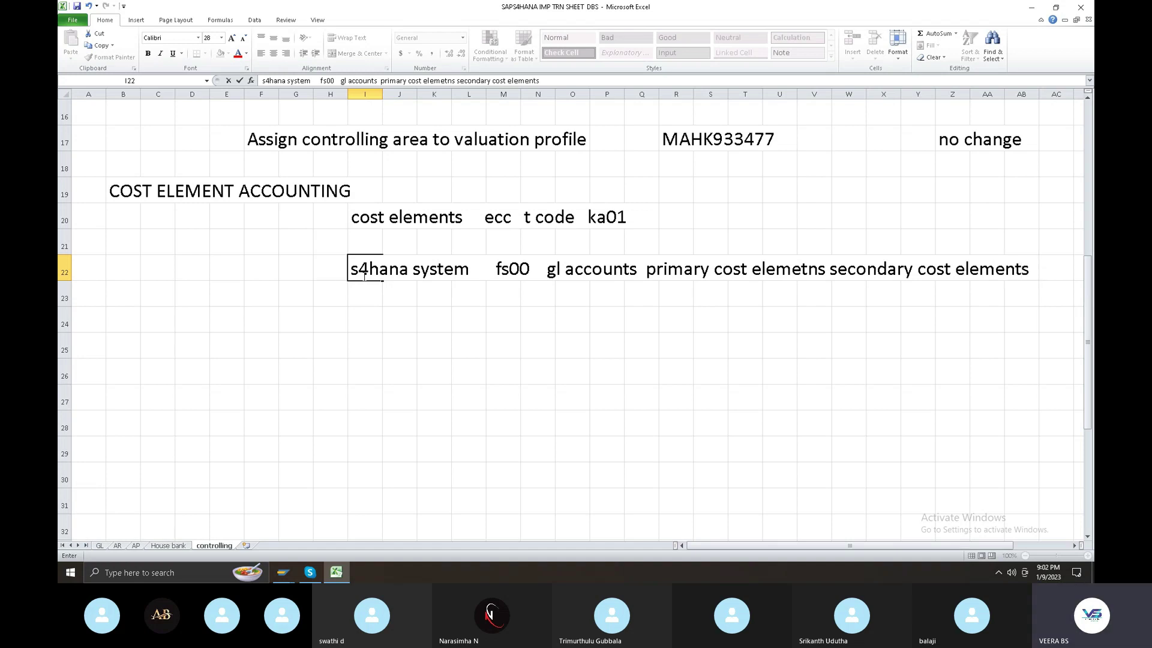
{"action": "left_click", "coordinate": [292, 576]}
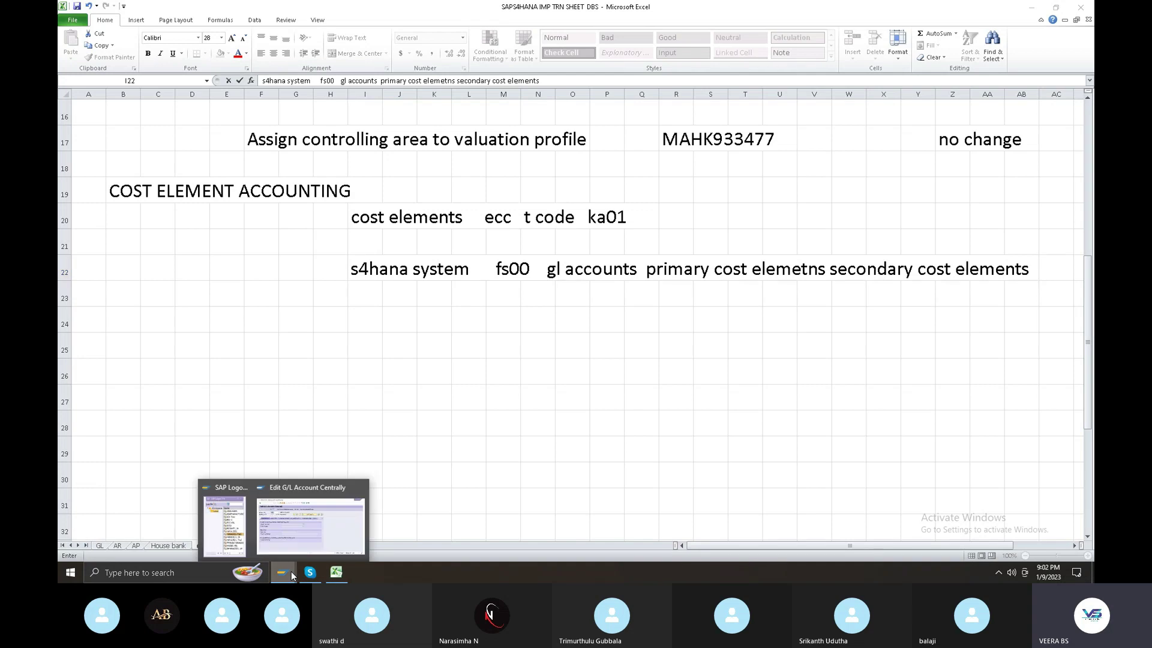
- Switch the G/L account screen to company code DB11, acknowledging that account 4005 is missing there
{"action": "left_click", "coordinate": [307, 530]}
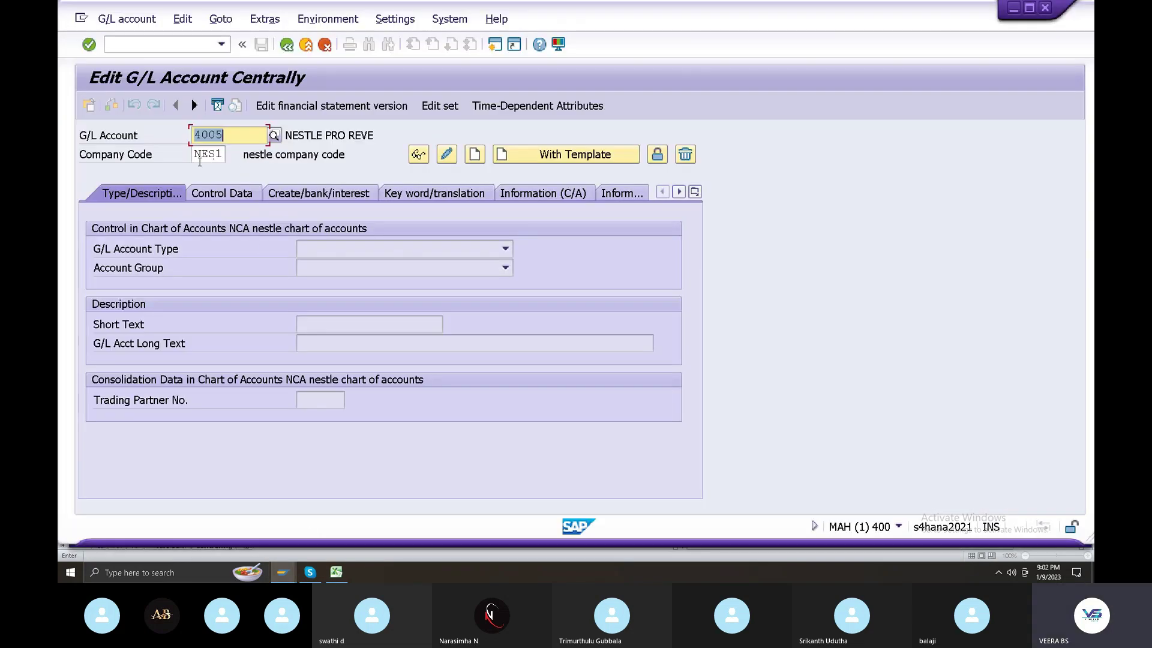
{"action": "key", "text": "Tab"}
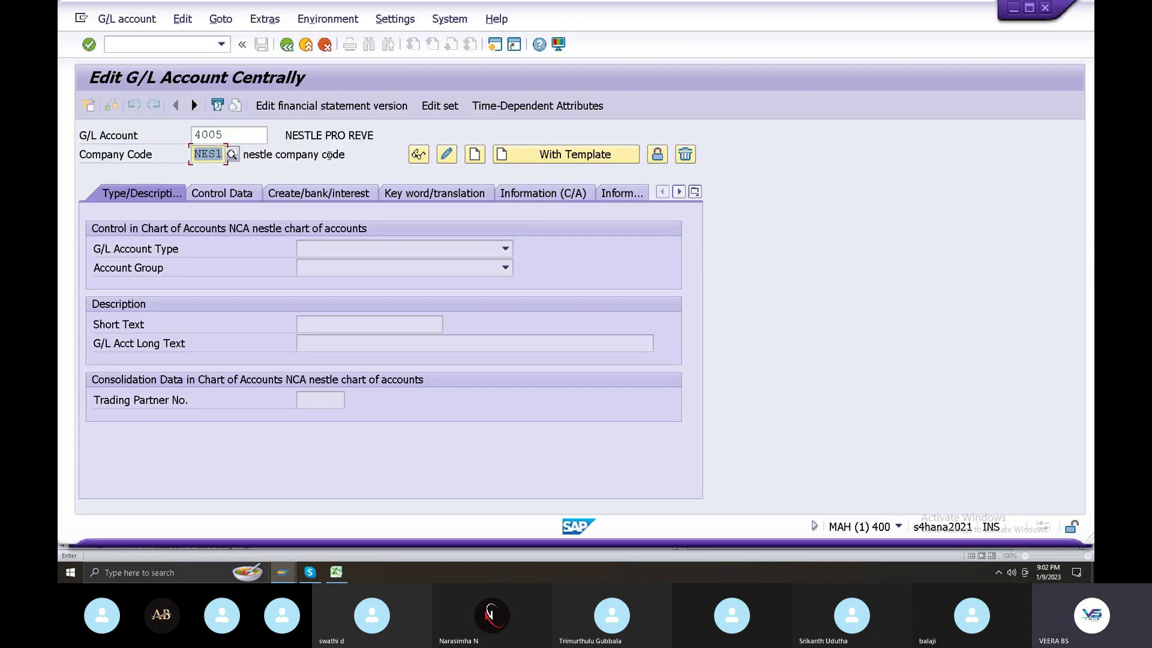
{"action": "type", "text": "DB11"}
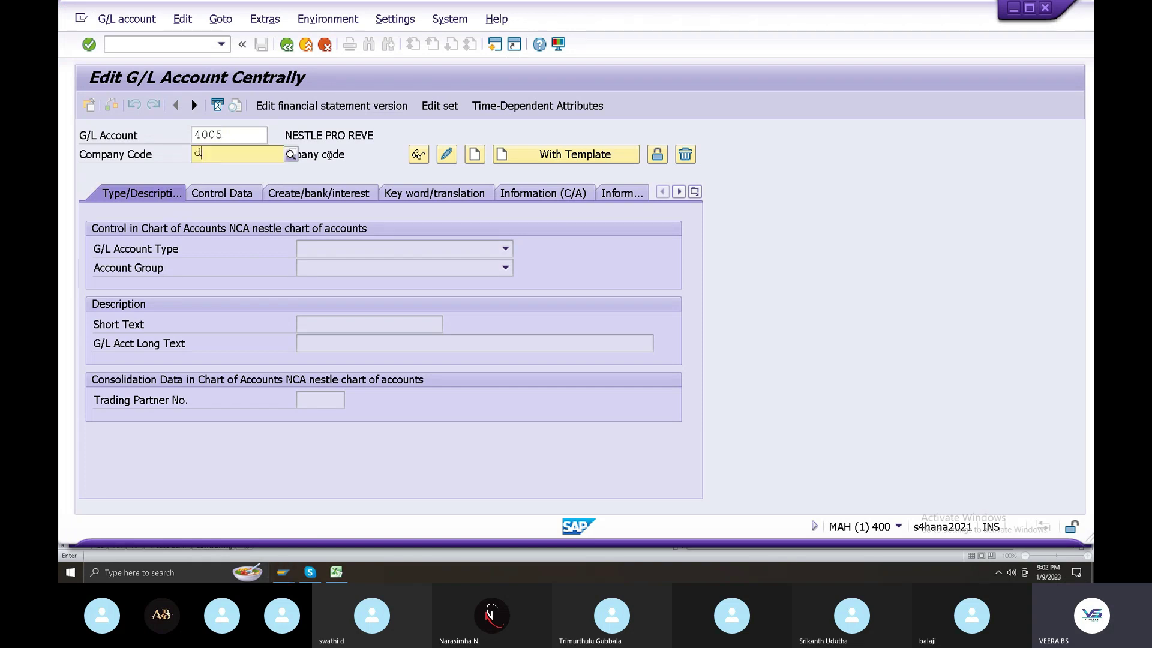
{"action": "key", "text": "Return"}
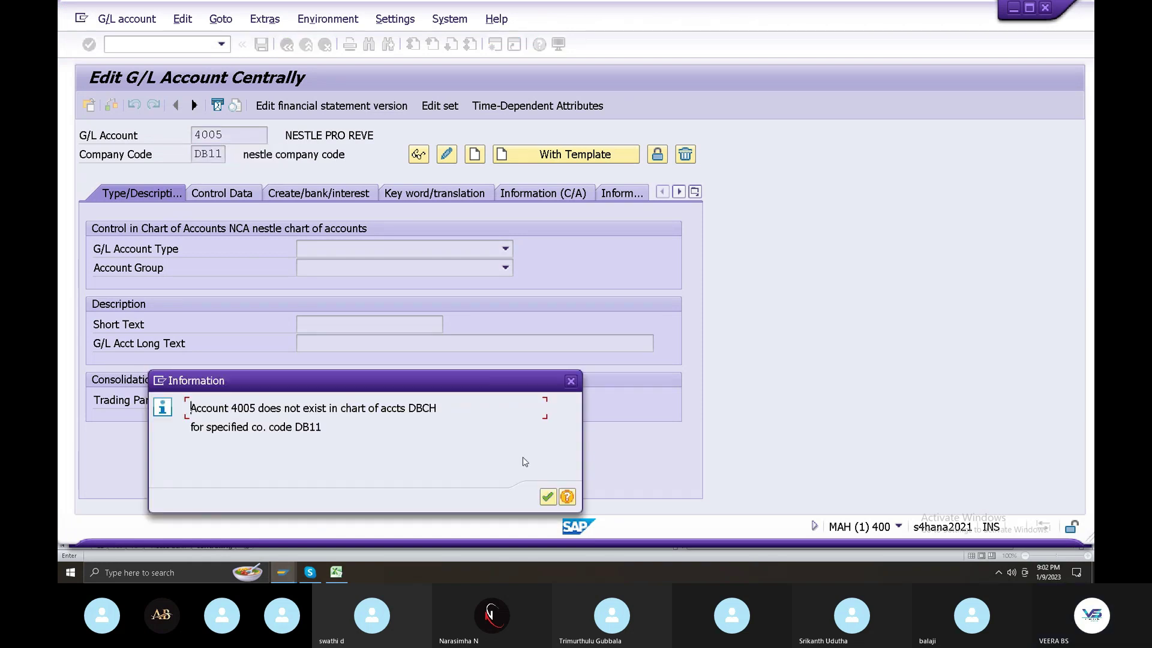
{"action": "left_click", "coordinate": [548, 496]}
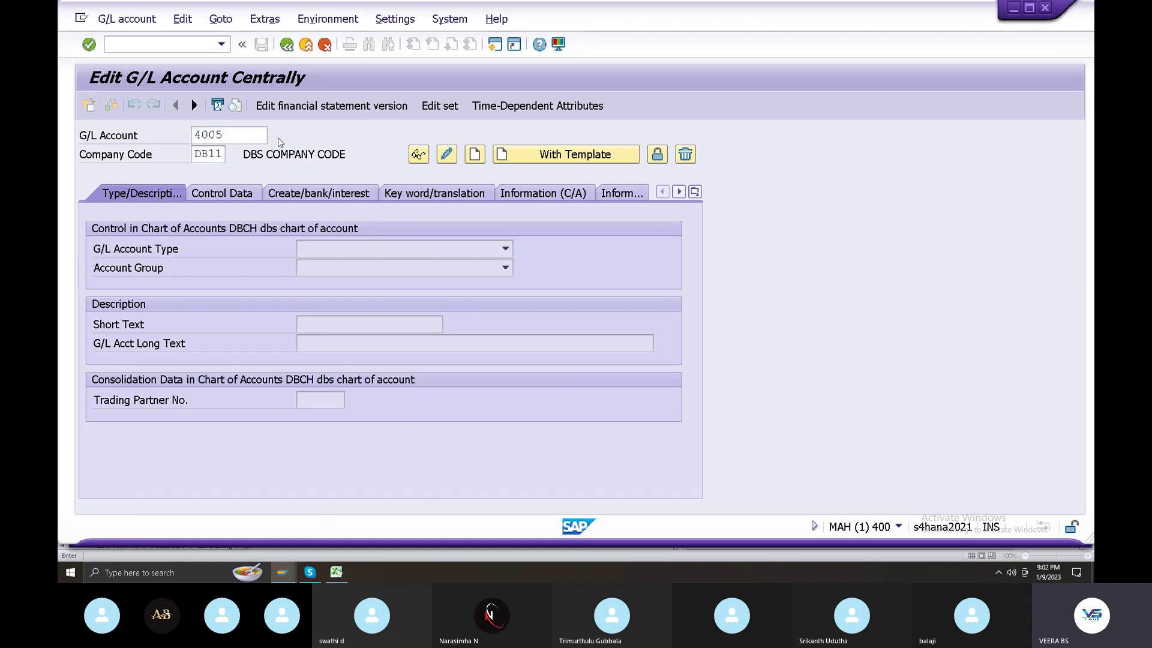
- Review the existing DB11 G/L accounts sorted by number, then close the list unselected
{"action": "key", "text": "F4"}
{"action": "left_click", "coordinate": [729, 429]}
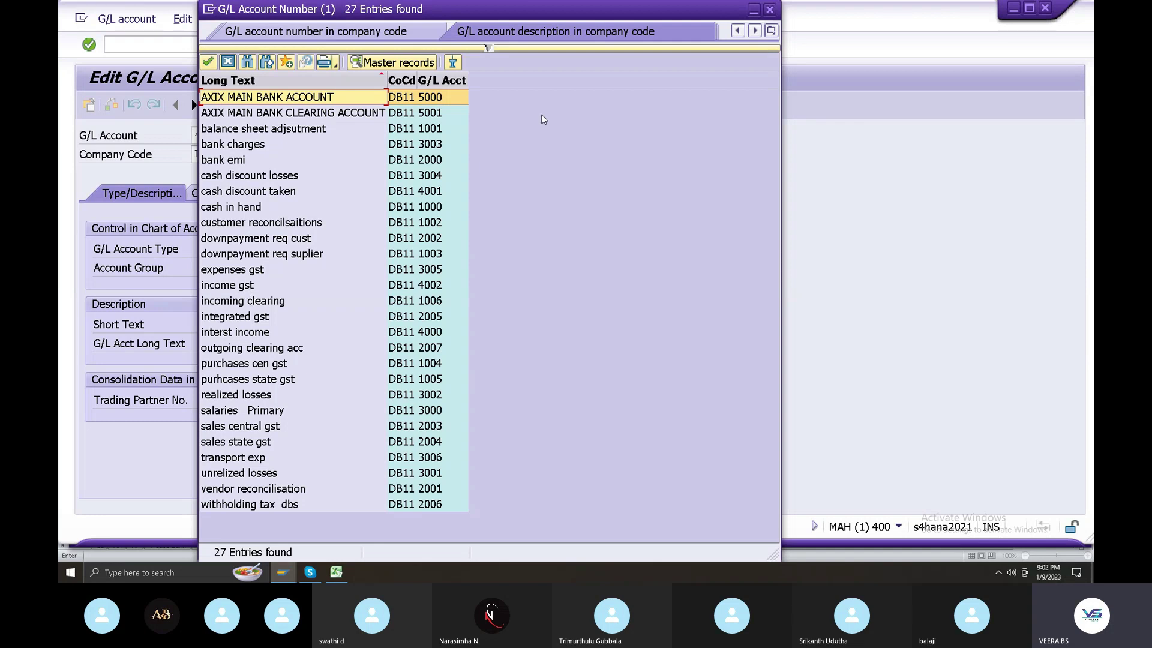
{"action": "left_click", "coordinate": [428, 80]}
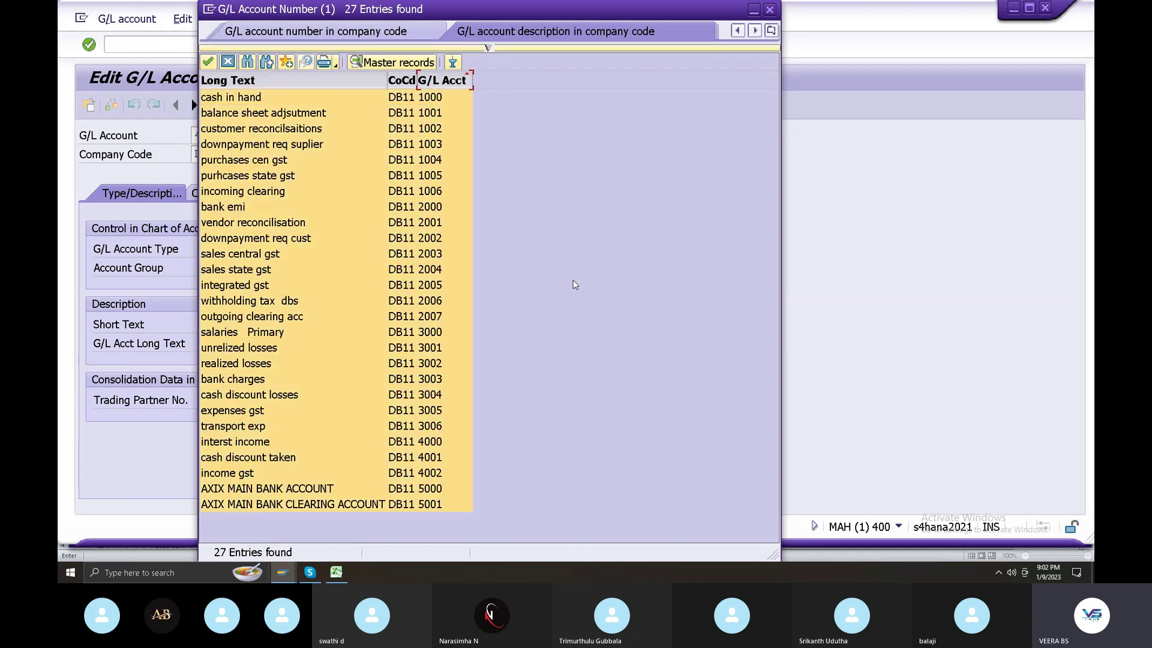
{"action": "left_click", "coordinate": [442, 80]}
{"action": "left_click", "coordinate": [442, 80]}
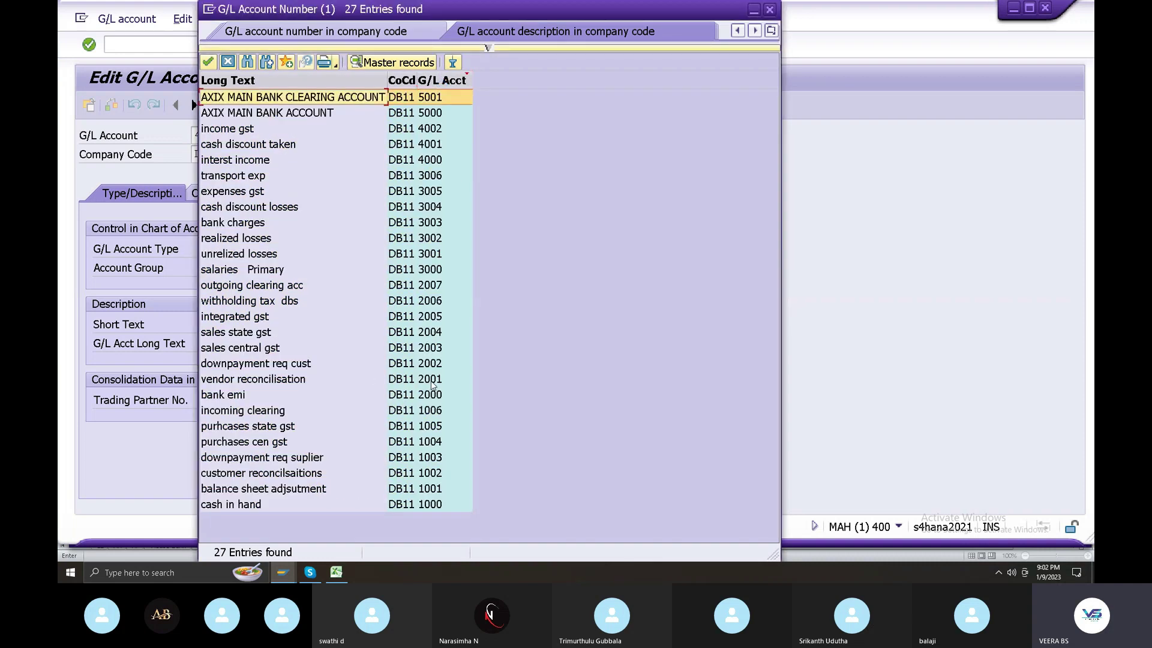
{"action": "left_click", "coordinate": [435, 271]}
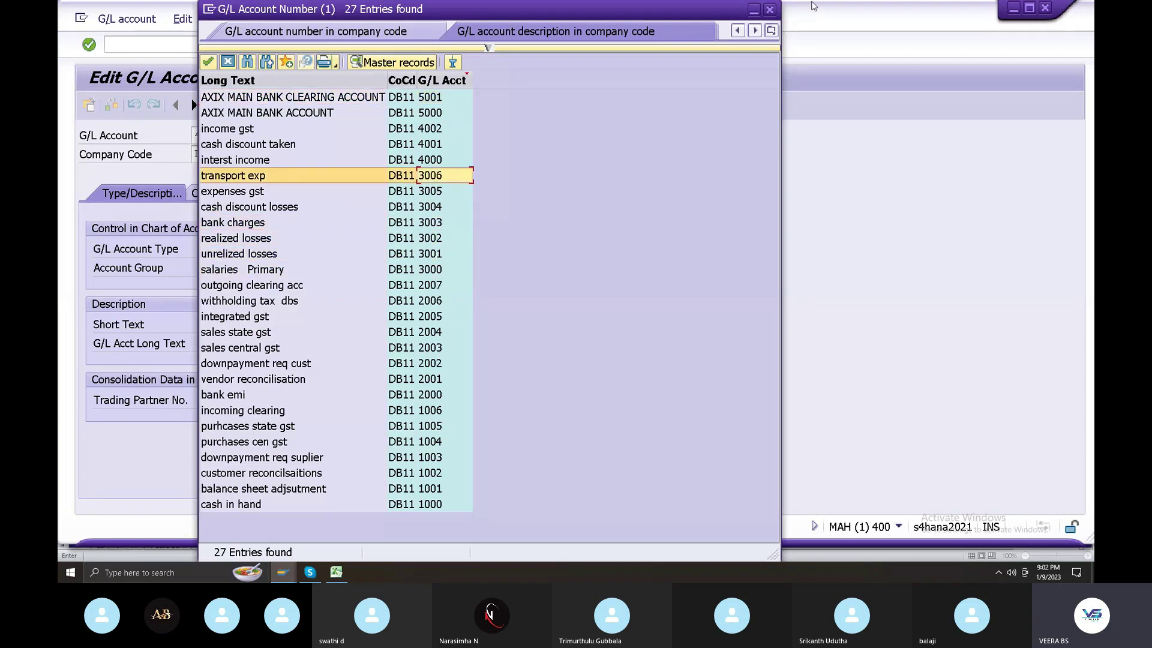
{"action": "left_click", "coordinate": [769, 9]}
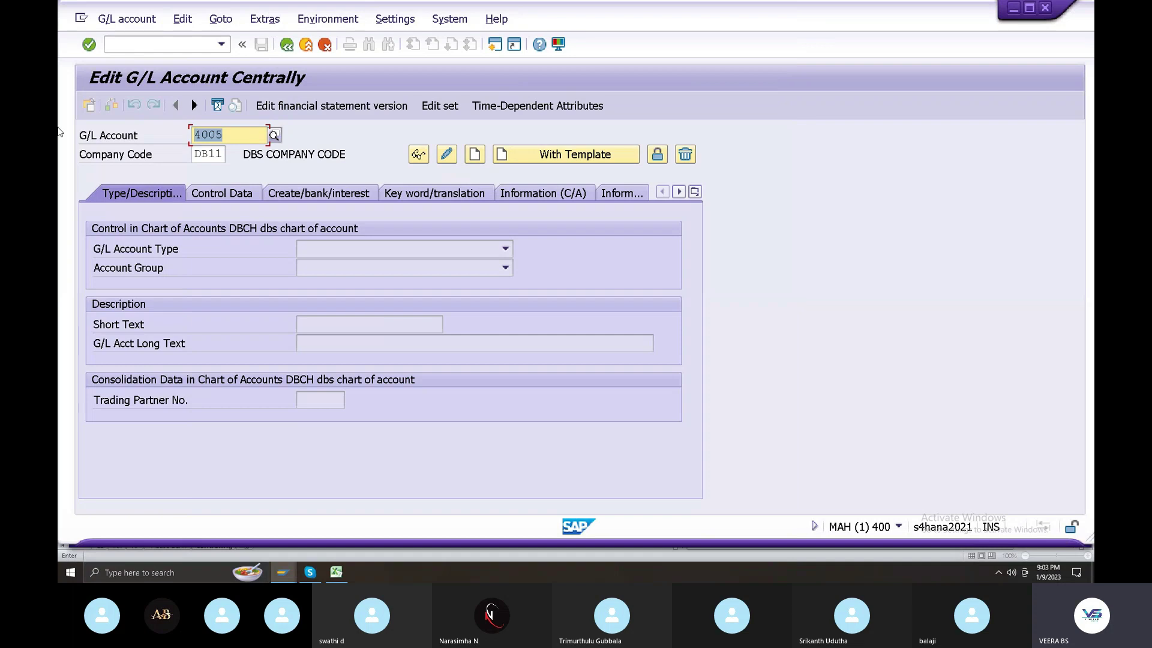
- Create account 3007 in DB11 with type Primary Costs or Revenue and group EXP
{"action": "type", "text": "3007"}
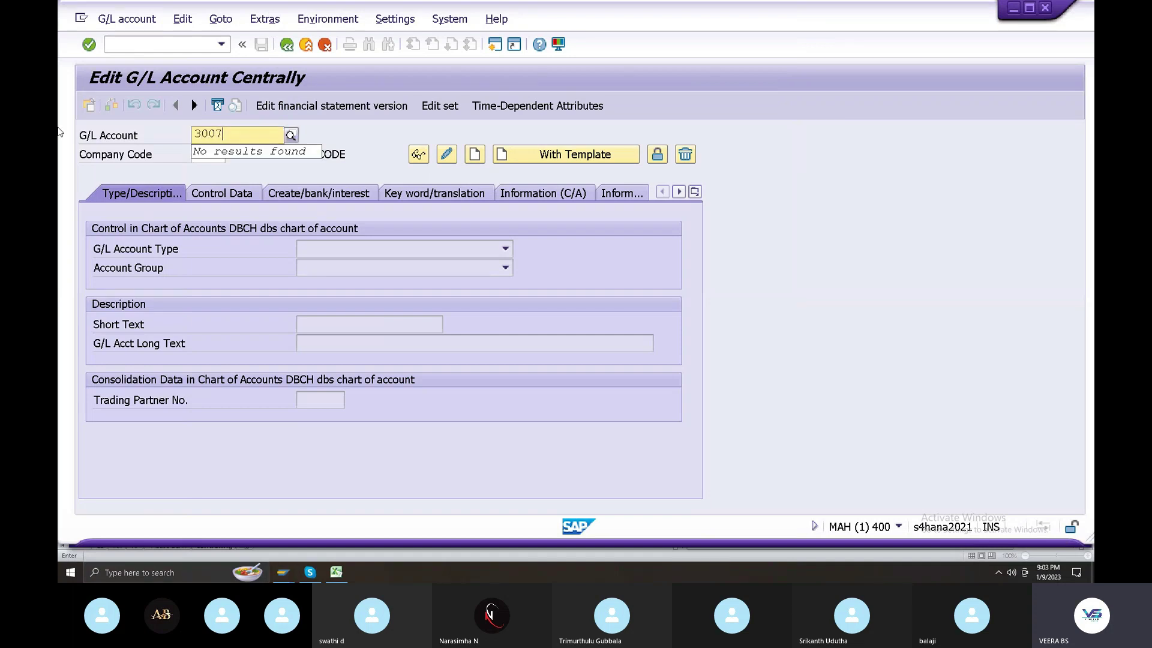
{"action": "left_click", "coordinate": [123, 19]}
{"action": "left_click", "coordinate": [116, 56]}
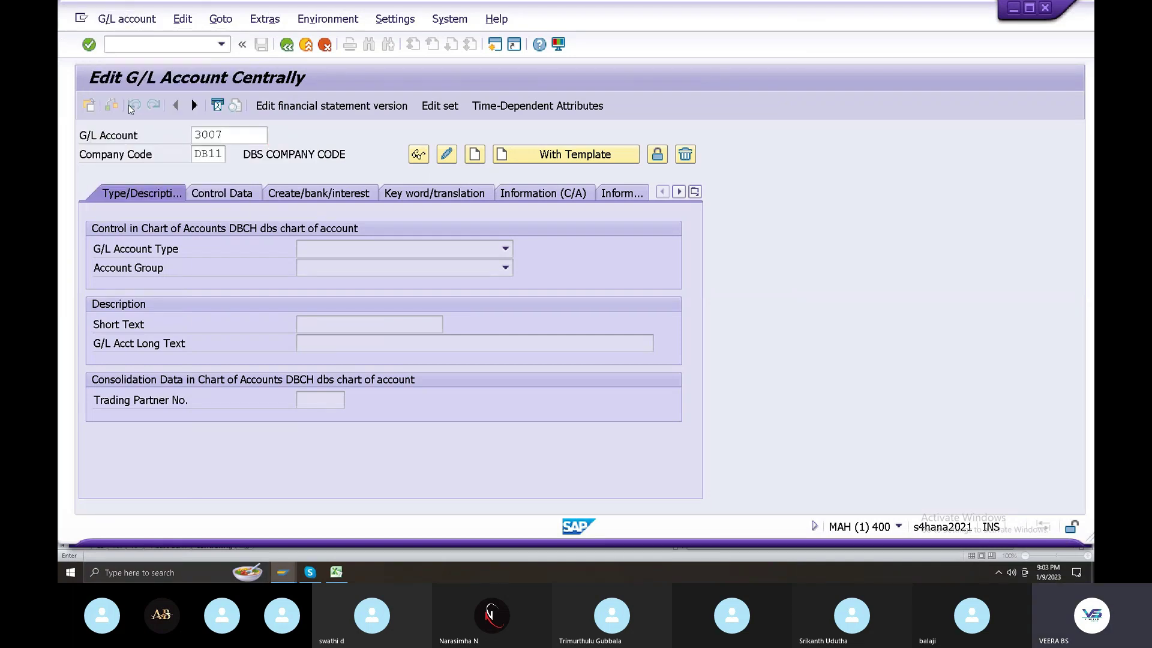
{"action": "left_click", "coordinate": [312, 246]}
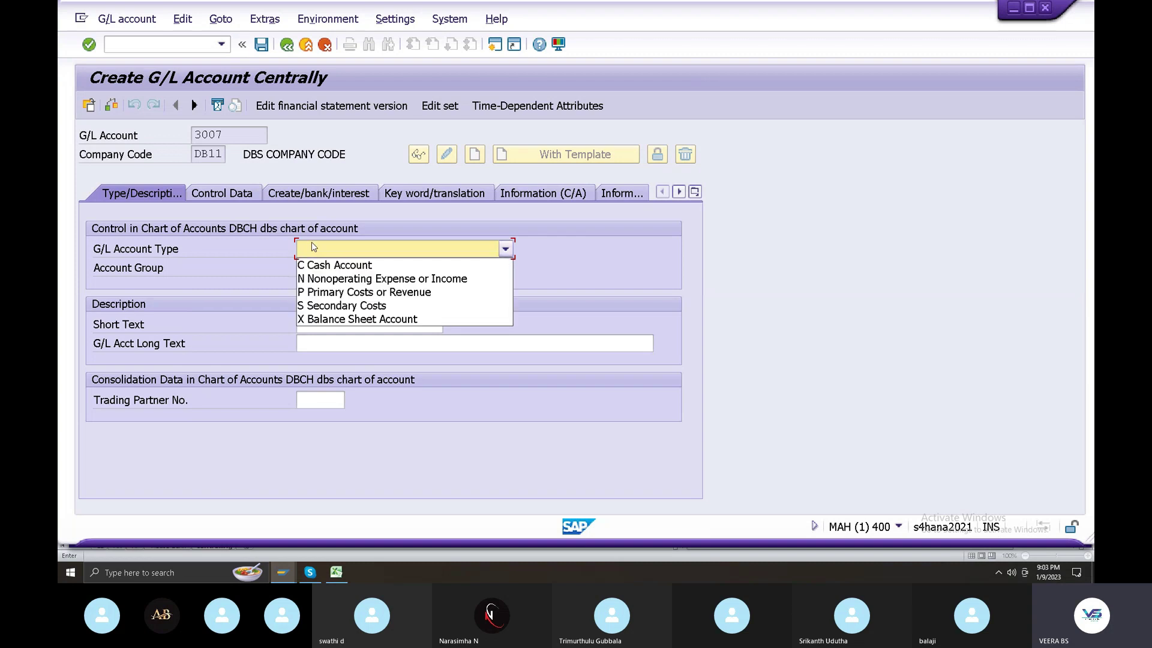
{"action": "left_click", "coordinate": [345, 293]}
{"action": "left_click", "coordinate": [342, 268]}
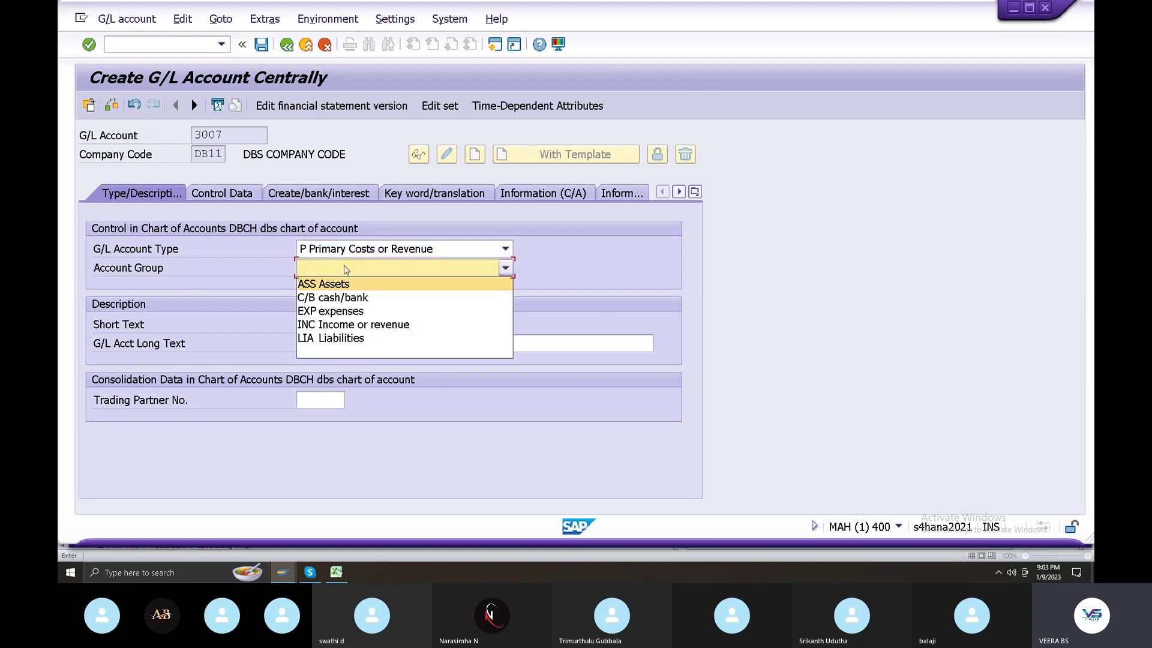
{"action": "left_click", "coordinate": [337, 311]}
- Enter 'office maintenance' as both the short and long text of account 3007
{"action": "left_click", "coordinate": [333, 319]}
{"action": "type", "text": "priar"}
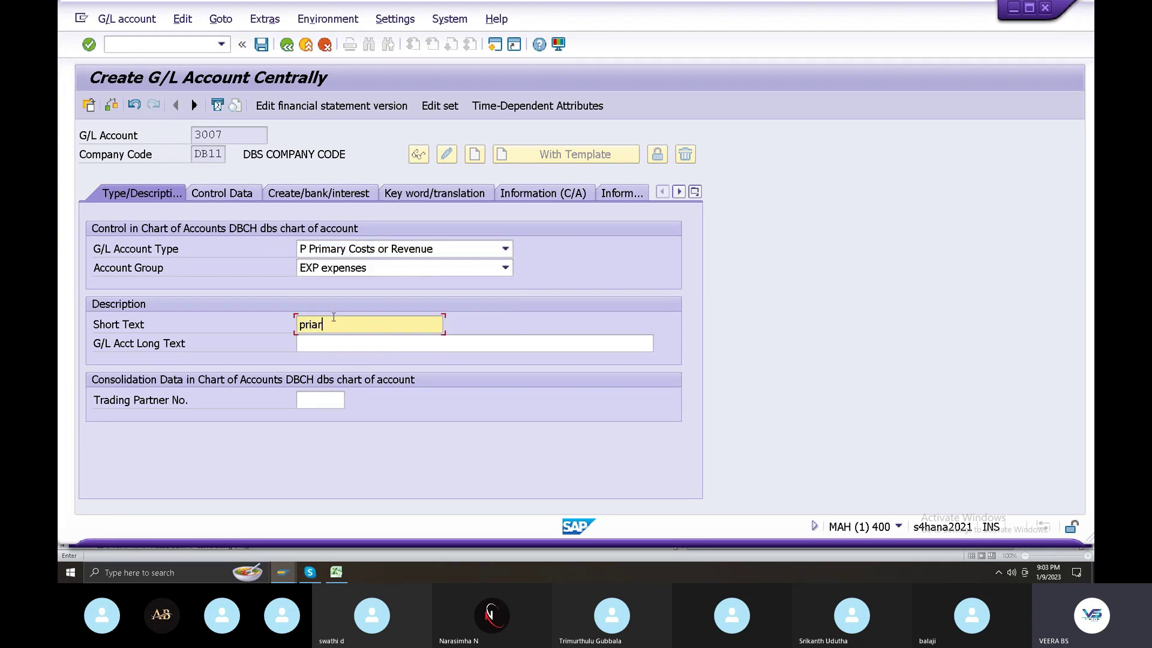
{"action": "type", "text": "y cst"}
{"action": "key", "text": "BackSpace"}
{"action": "key", "text": "BackSpace"}
{"action": "key", "text": "BackSpace"}
{"action": "type", "text": "ost elements"}
{"action": "key", "text": "shift+Home"}
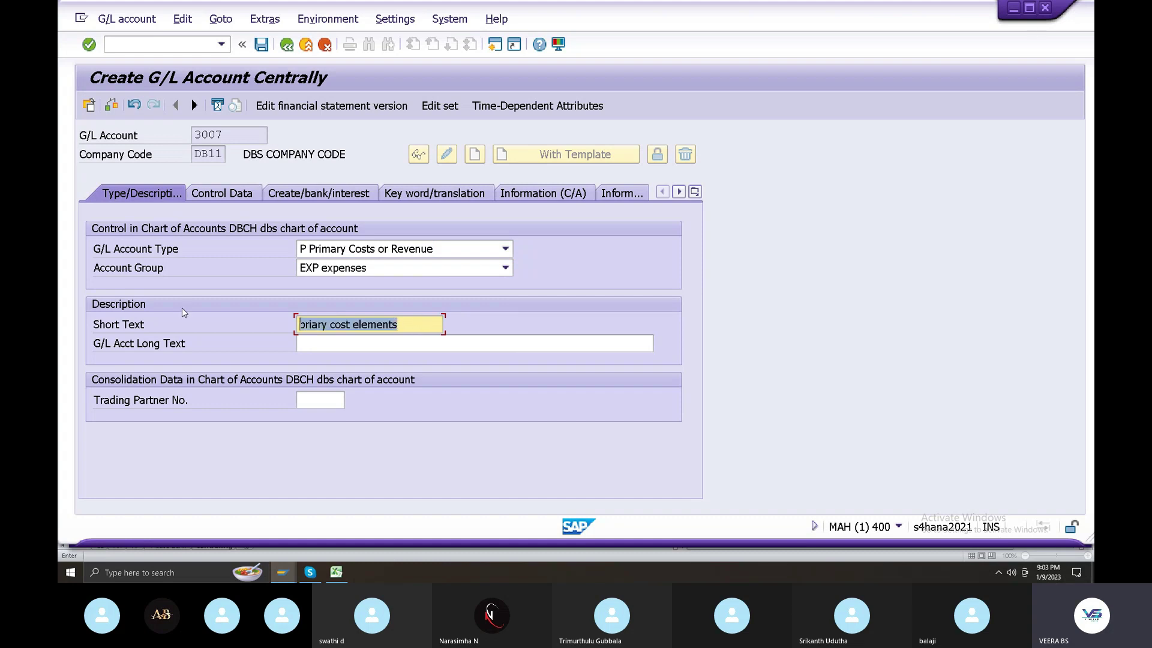
{"action": "type", "text": "of"}
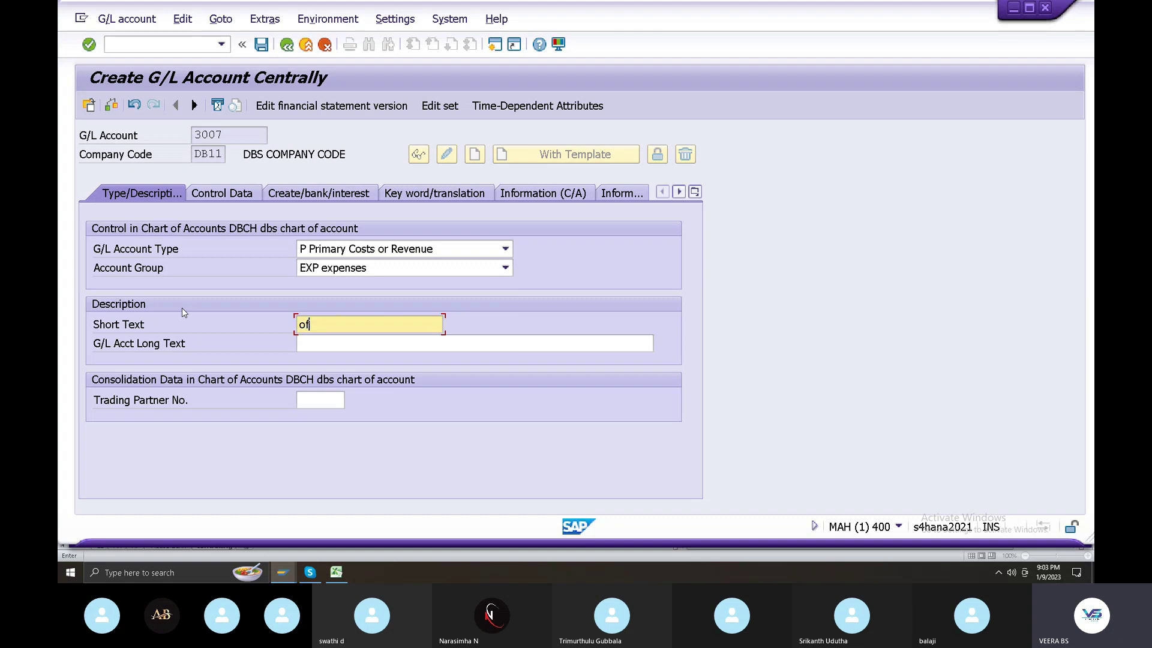
{"action": "type", "text": "fice maintenance"}
{"action": "left_click", "coordinate": [334, 344]}
{"action": "type", "text": "officce ma"}
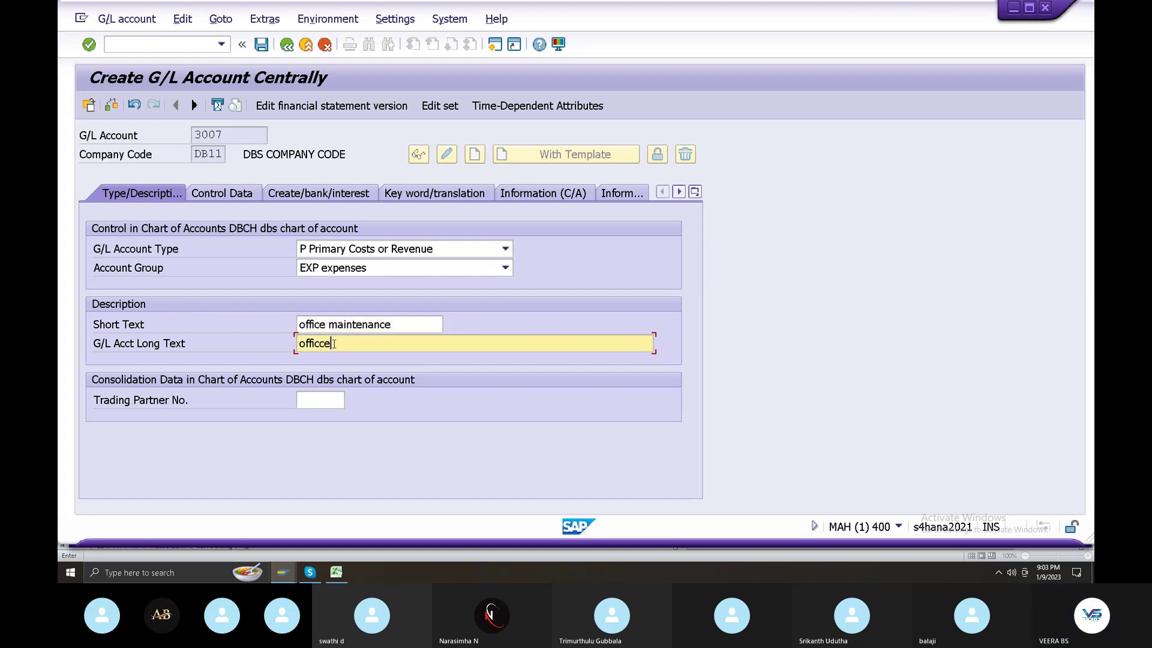
{"action": "key", "text": "BackSpace"}
{"action": "key", "text": "BackSpace"}
{"action": "type", "text": "e "}
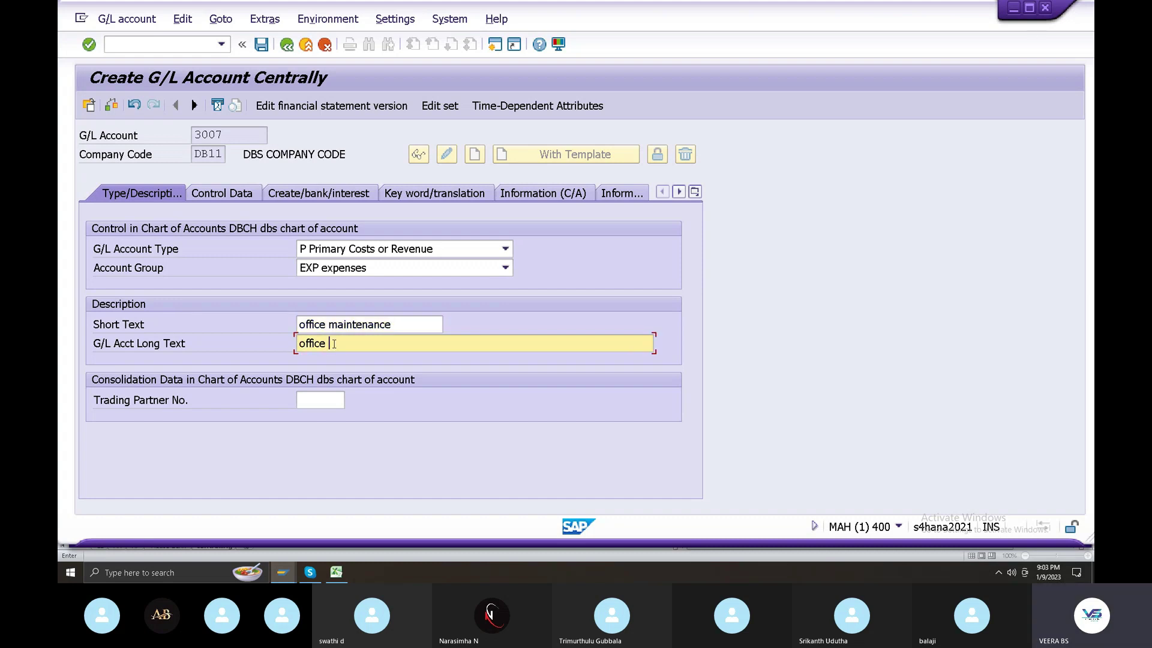
{"action": "type", "text": "maintenance"}
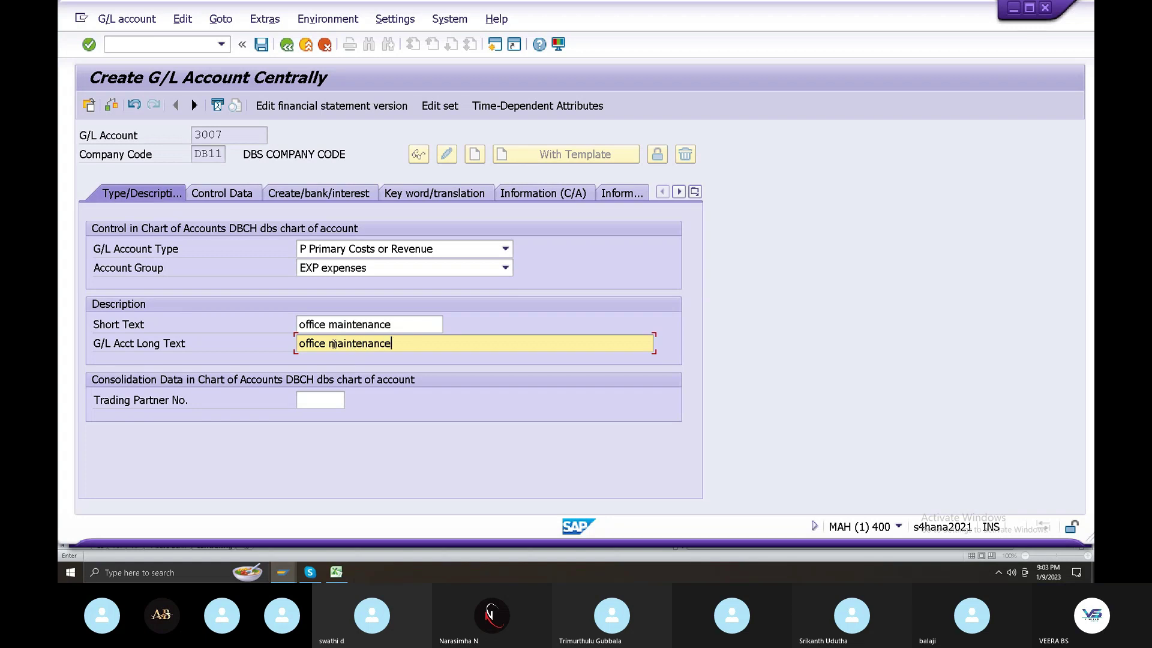
{"action": "left_click", "coordinate": [244, 196]}
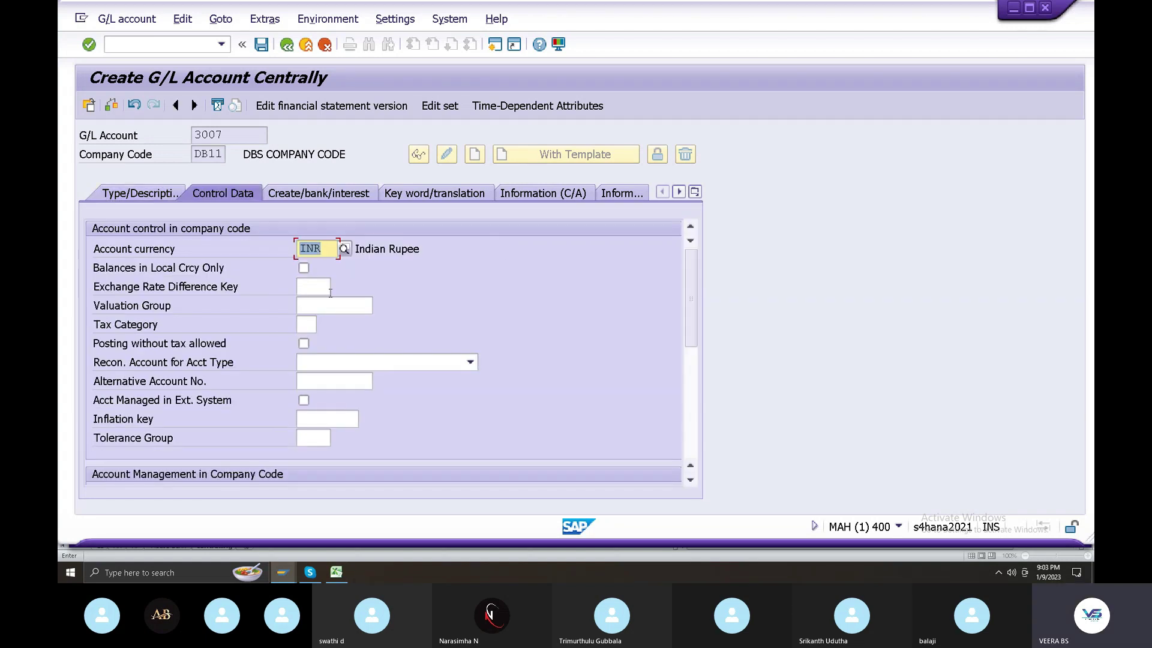
- Keep balances in local currency only and set sort key 001 Posting date
{"action": "left_click", "coordinate": [305, 268]}
{"action": "scroll", "coordinate": [368, 374], "scroll_direction": "down", "scroll_amount": 3}
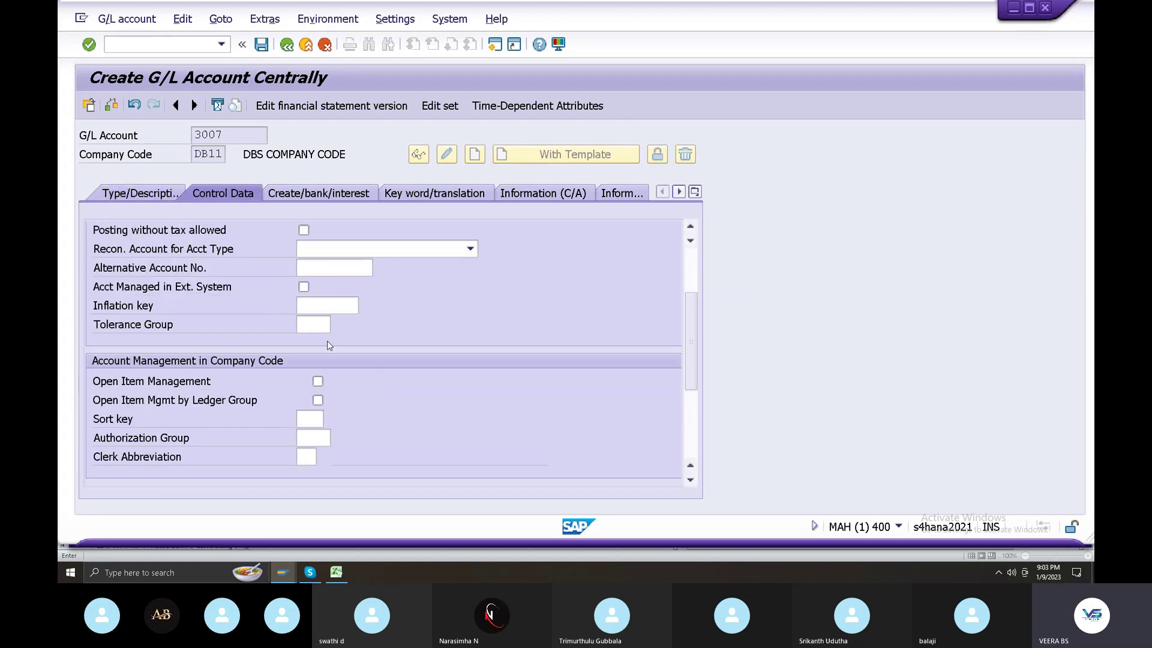
{"action": "left_click", "coordinate": [310, 419]}
{"action": "key", "text": "F4"}
{"action": "left_click", "coordinate": [356, 114]}
{"action": "left_click", "coordinate": [356, 117]}
{"action": "scroll", "coordinate": [324, 411], "scroll_direction": "down", "scroll_amount": 3}
- Set cost element category 01 and field status group YB04, then save account 3007
{"action": "left_click", "coordinate": [303, 400]}
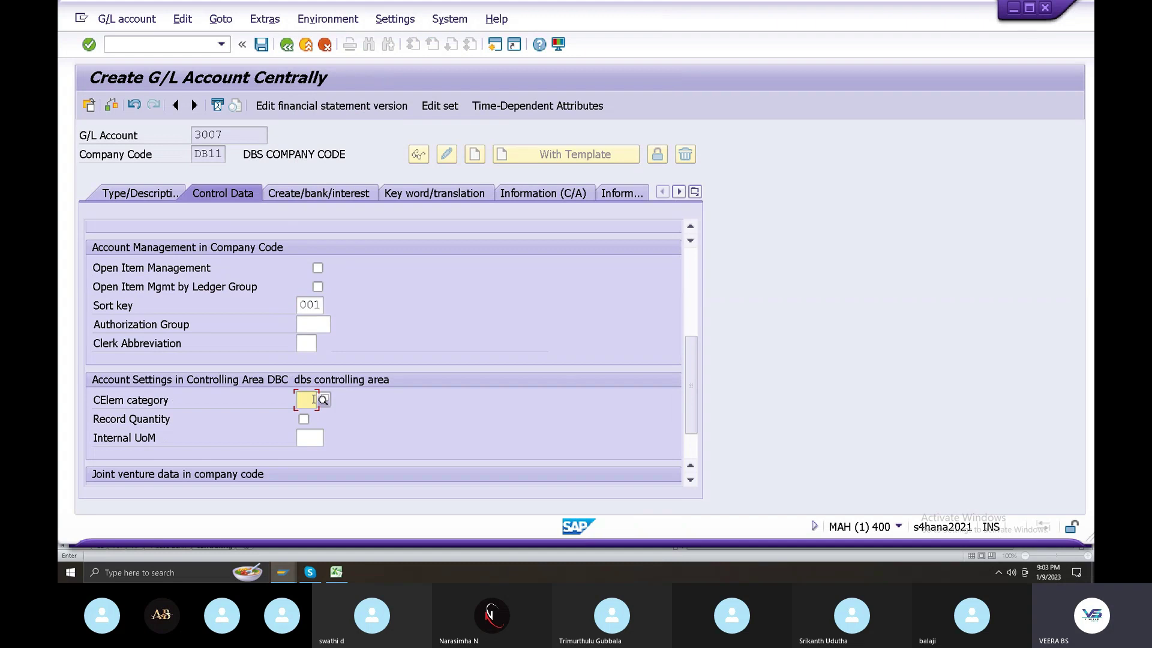
{"action": "key", "text": "F4"}
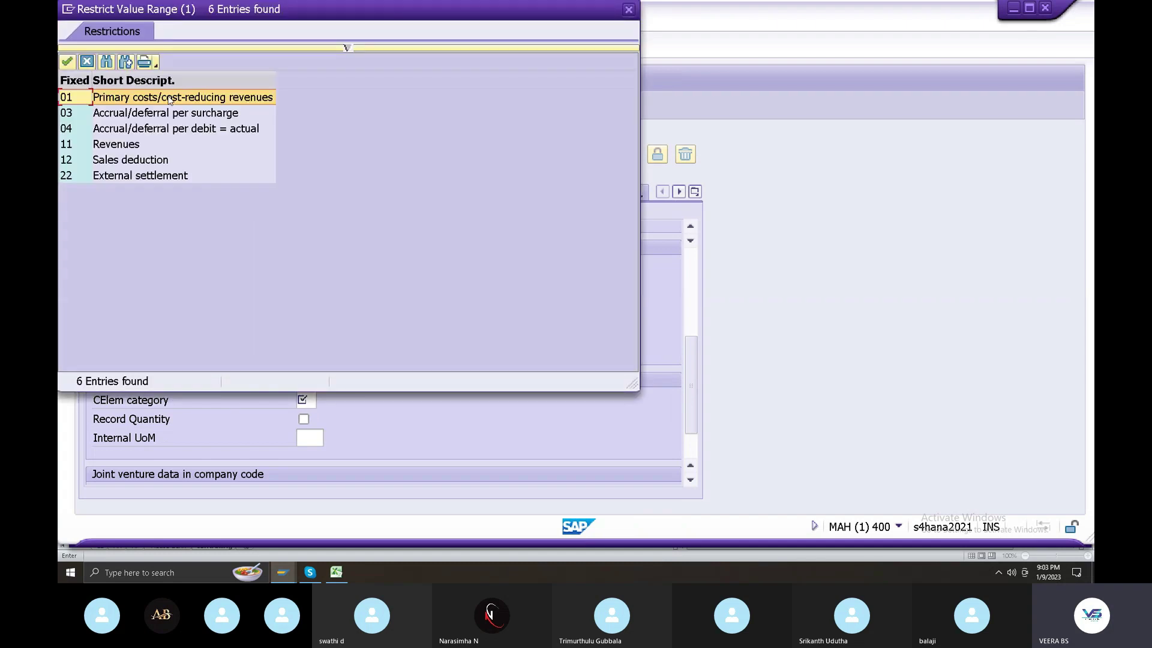
{"action": "double_click", "coordinate": [170, 100]}
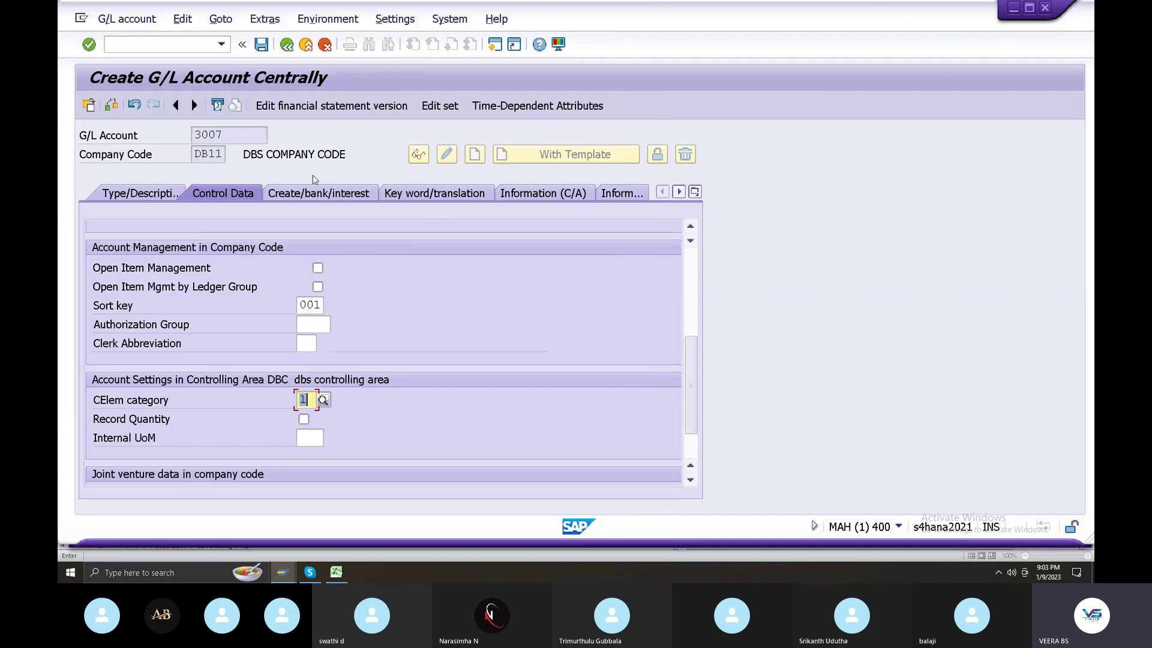
{"action": "left_click", "coordinate": [335, 247]}
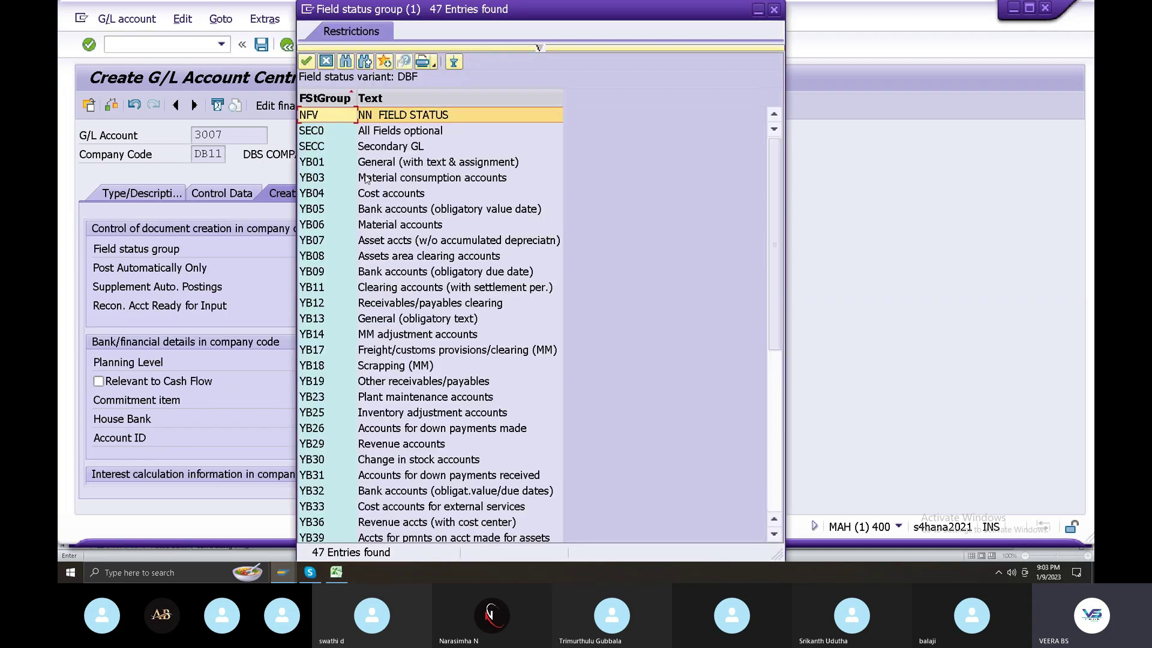
{"action": "left_click", "coordinate": [373, 196]}
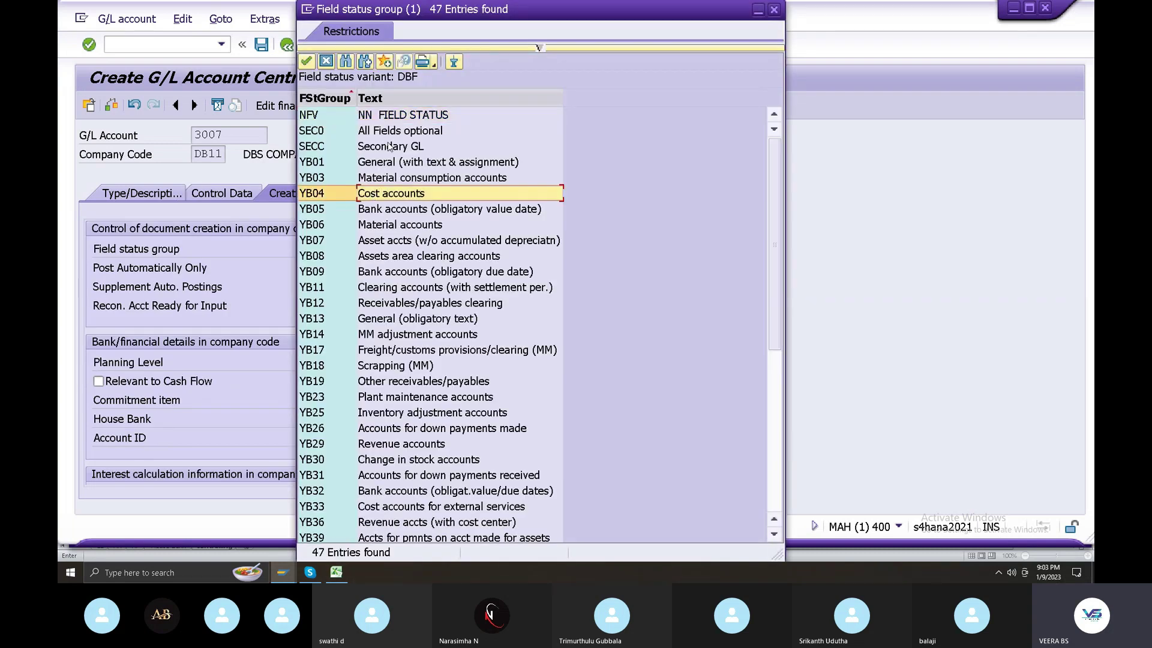
{"action": "double_click", "coordinate": [381, 193]}
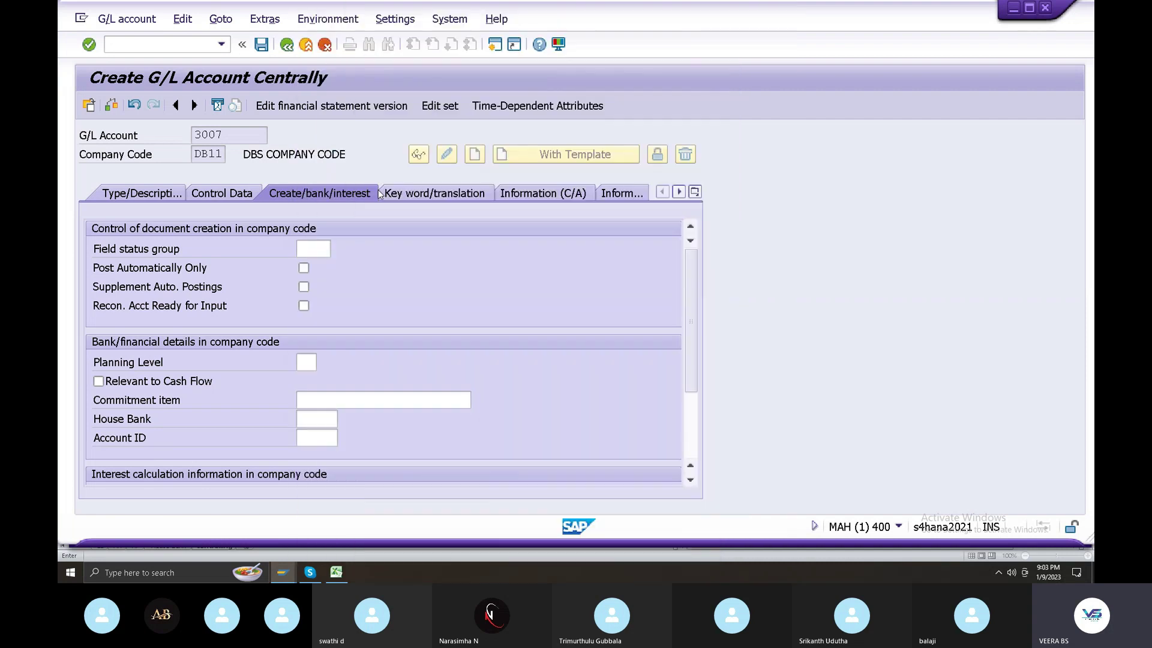
{"action": "left_click", "coordinate": [264, 51]}
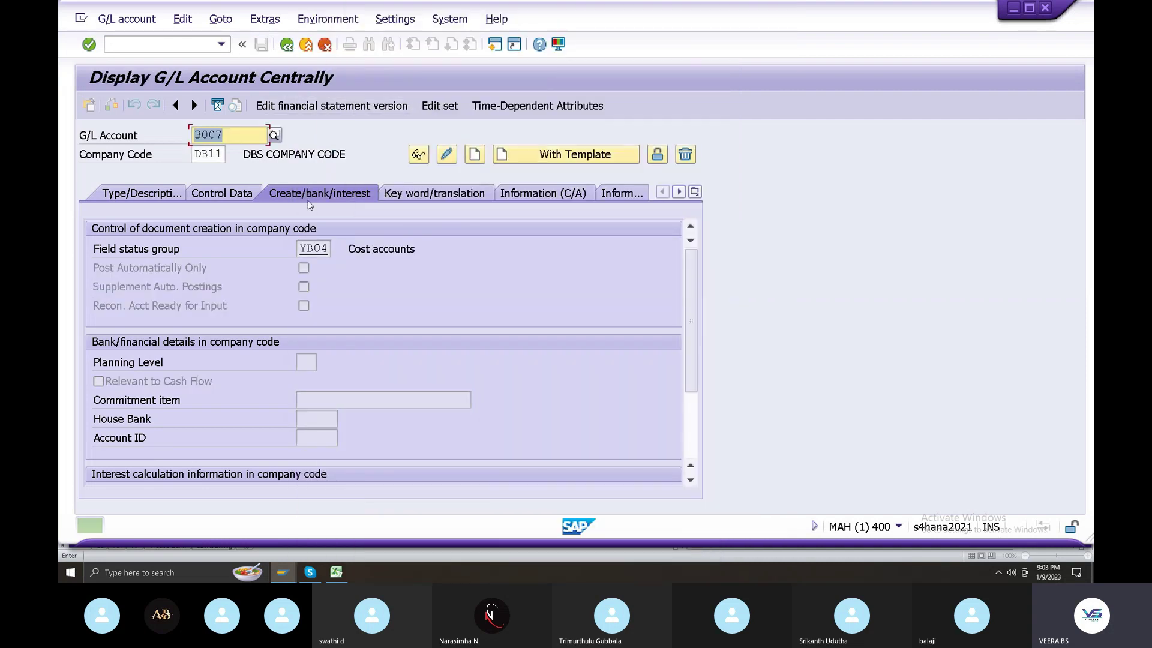
- Attempt to create account 3007 again and dismiss the account-already-exists notice
{"action": "left_click_drag", "start_coordinate": [215, 135], "coordinate": [236, 133]}
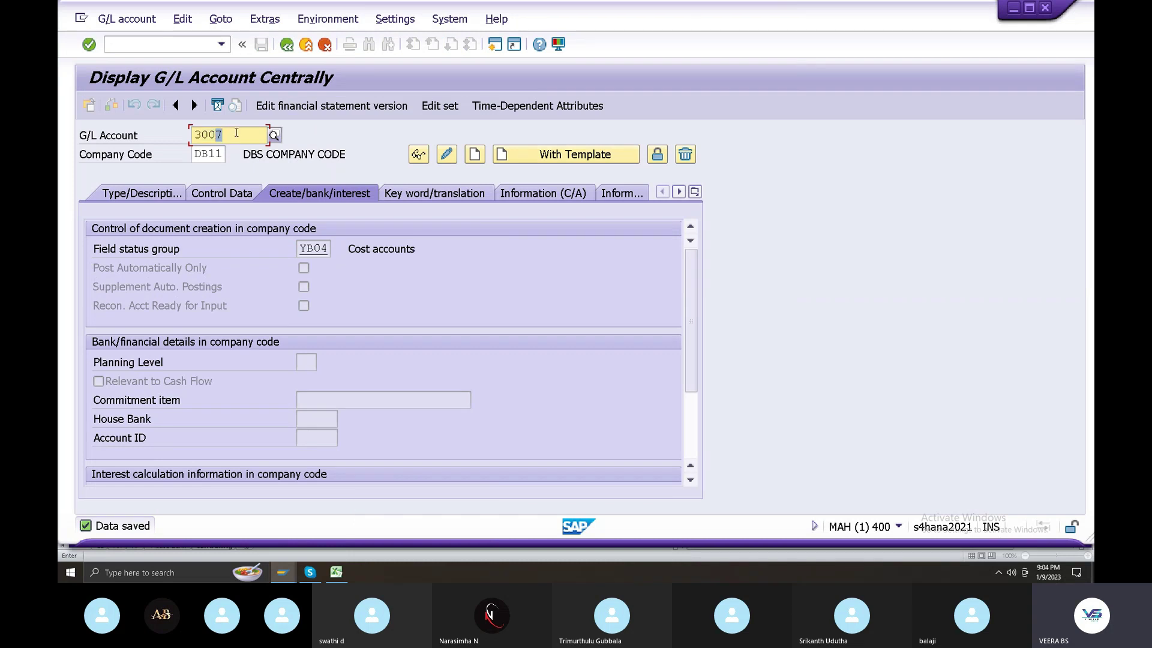
{"action": "type", "text": "7"}
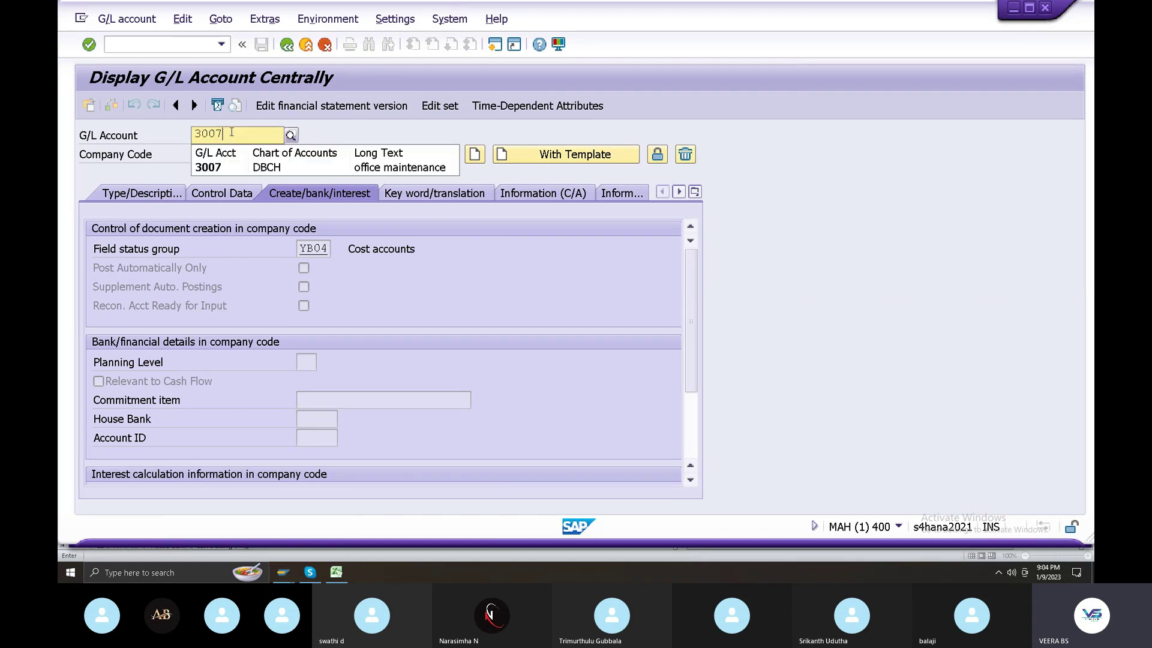
{"action": "key", "text": "BackSpace"}
{"action": "type", "text": "8"}
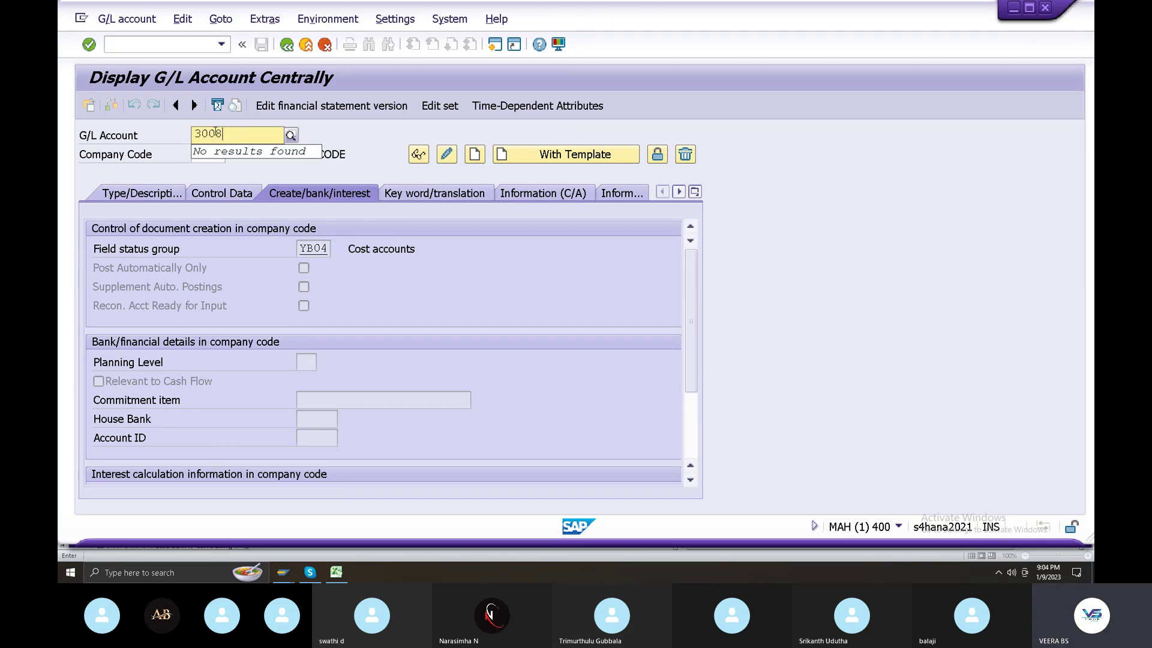
{"action": "left_click_drag", "start_coordinate": [228, 134], "coordinate": [224, 132]}
{"action": "type", "text": "7"}
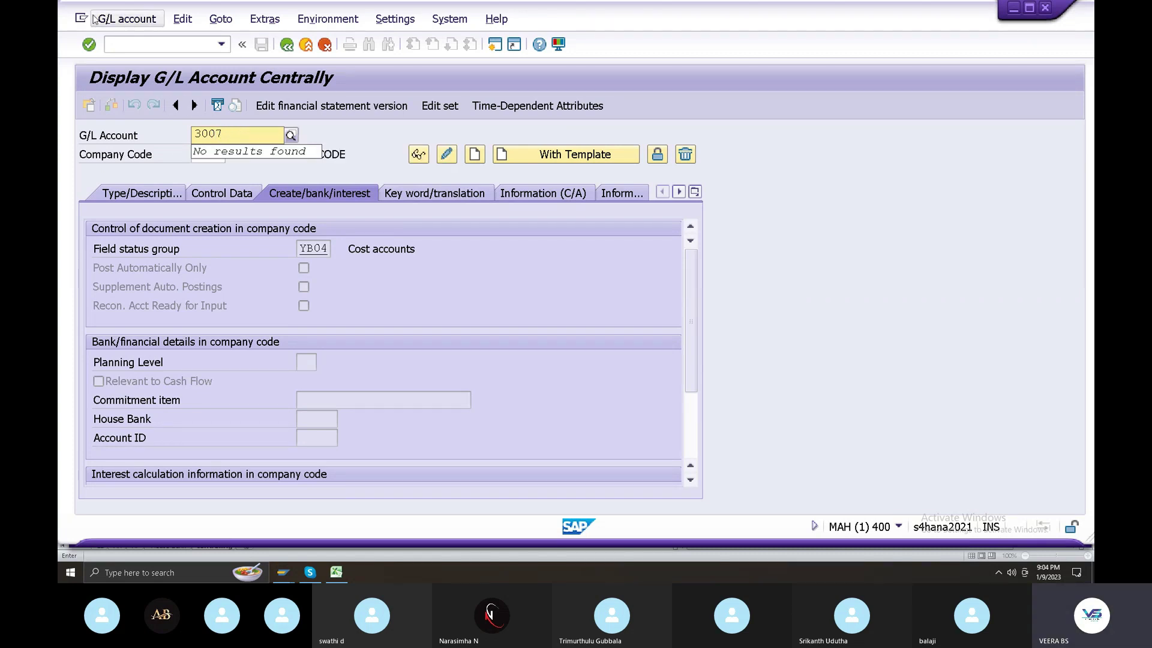
{"action": "left_click", "coordinate": [127, 18]}
{"action": "left_click", "coordinate": [120, 59]}
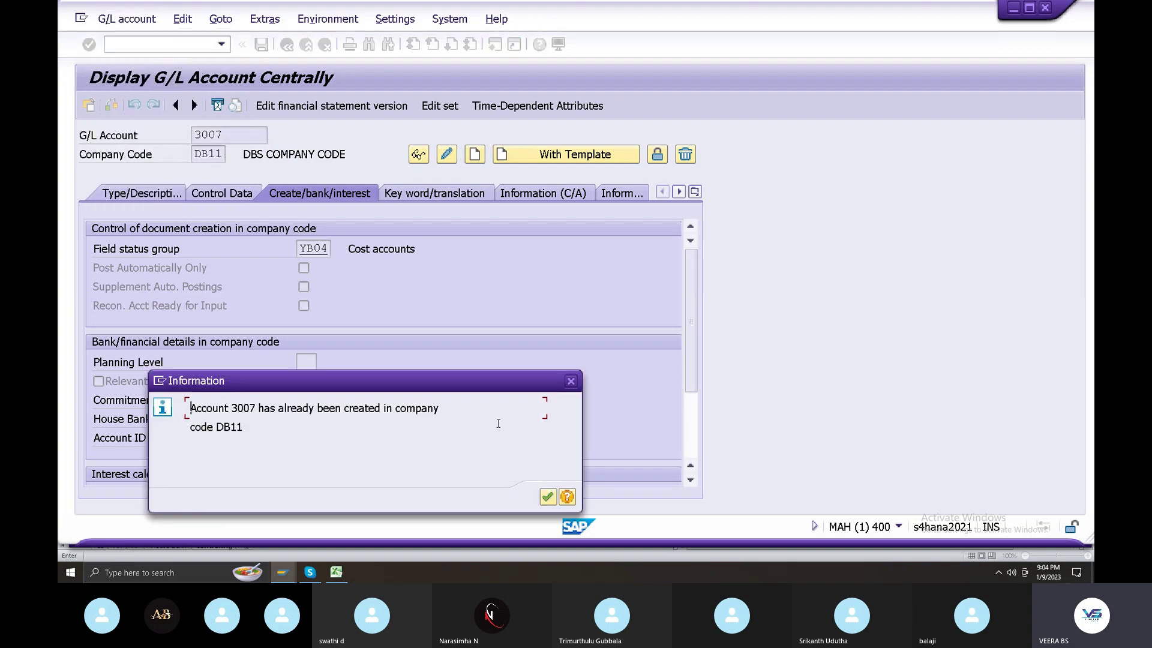
{"action": "left_click", "coordinate": [548, 500]}
- Change the account number to 3008 and create it in DB11
{"action": "left_click_drag", "start_coordinate": [217, 133], "coordinate": [229, 133]}
{"action": "type", "text": "8"}
{"action": "left_click", "coordinate": [127, 18]}
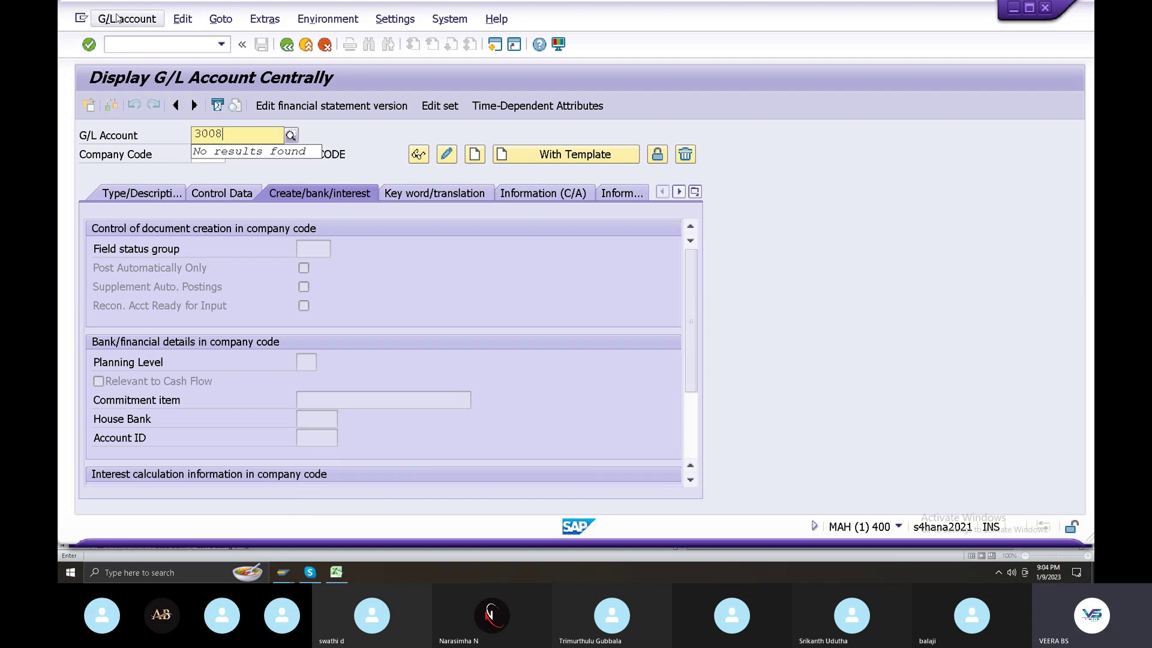
{"action": "left_click", "coordinate": [120, 59]}
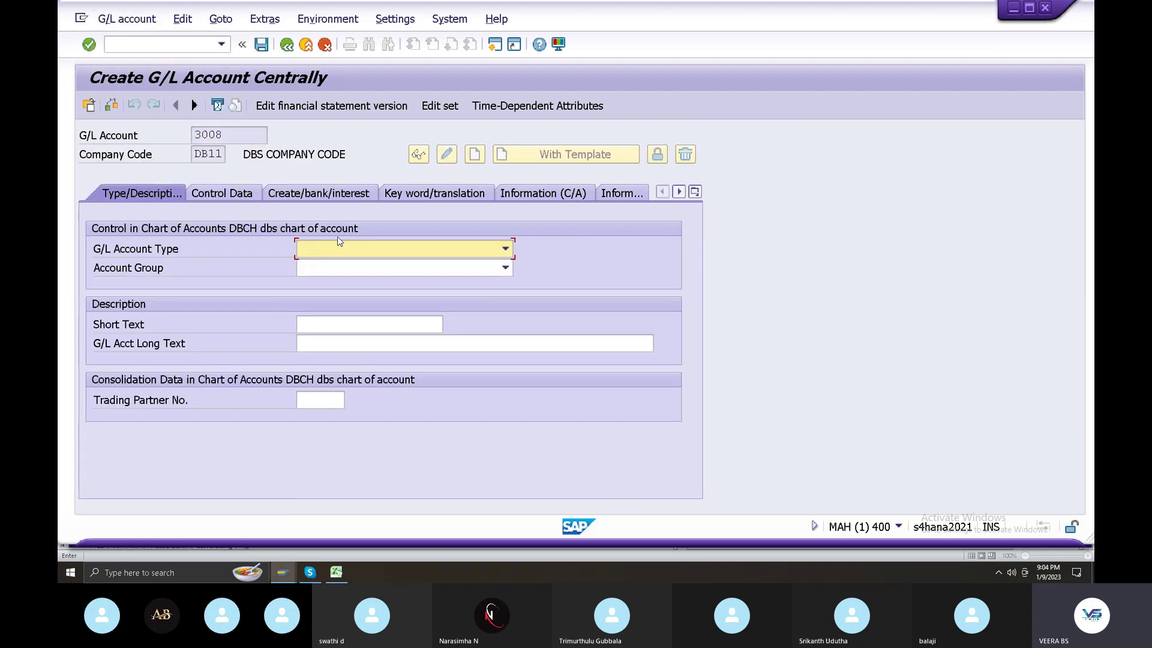
- Set account 3008's type to Primary Costs or Revenue and its group to EXP expenses
{"action": "left_click", "coordinate": [340, 248]}
{"action": "left_click", "coordinate": [340, 281]}
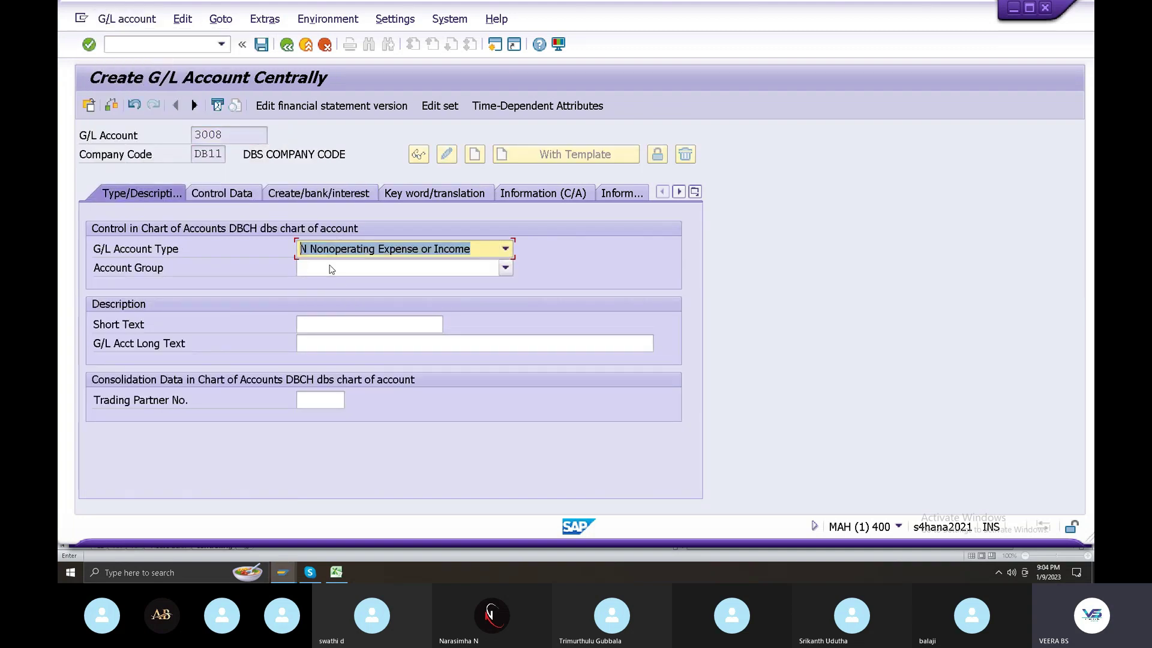
{"action": "left_click", "coordinate": [336, 249]}
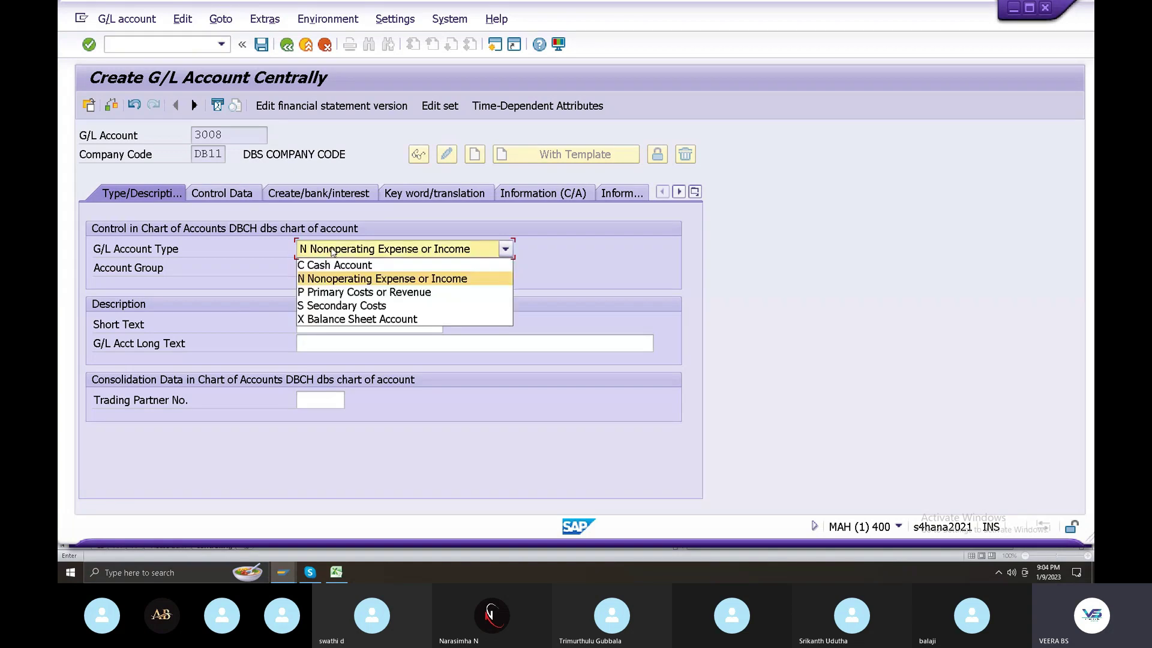
{"action": "left_click", "coordinate": [351, 291]}
{"action": "left_click", "coordinate": [351, 269]}
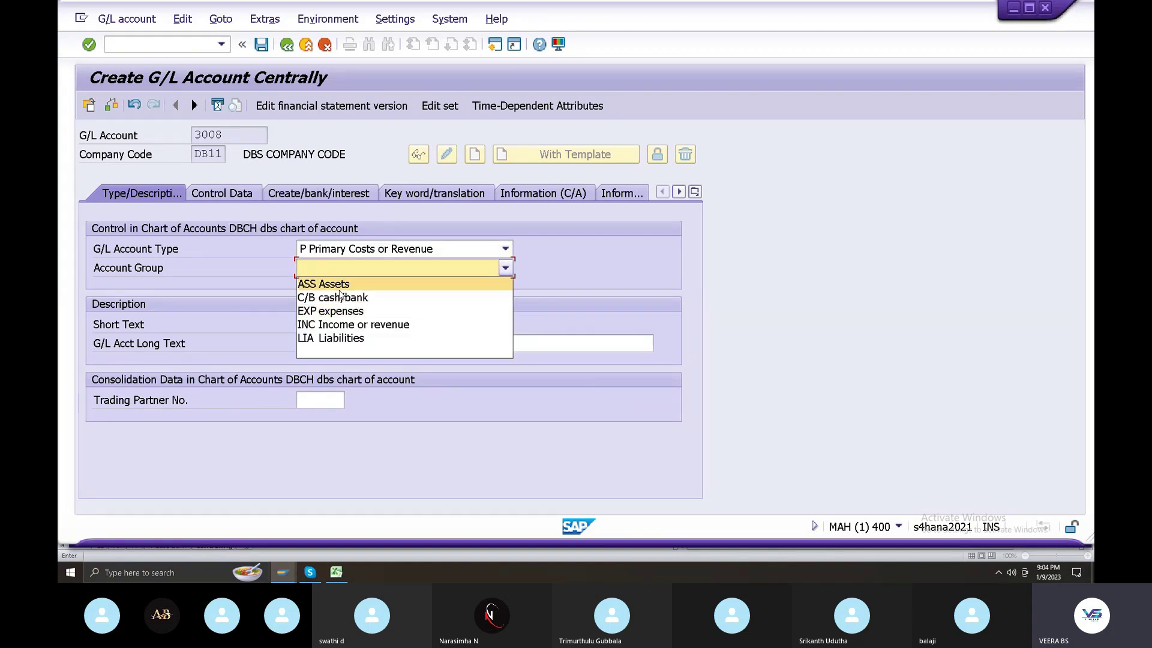
{"action": "left_click", "coordinate": [338, 311]}
- Enter texts 'lawer expenses' and 'laswer expenses', and keep balances in local currency only
{"action": "left_click", "coordinate": [334, 322]}
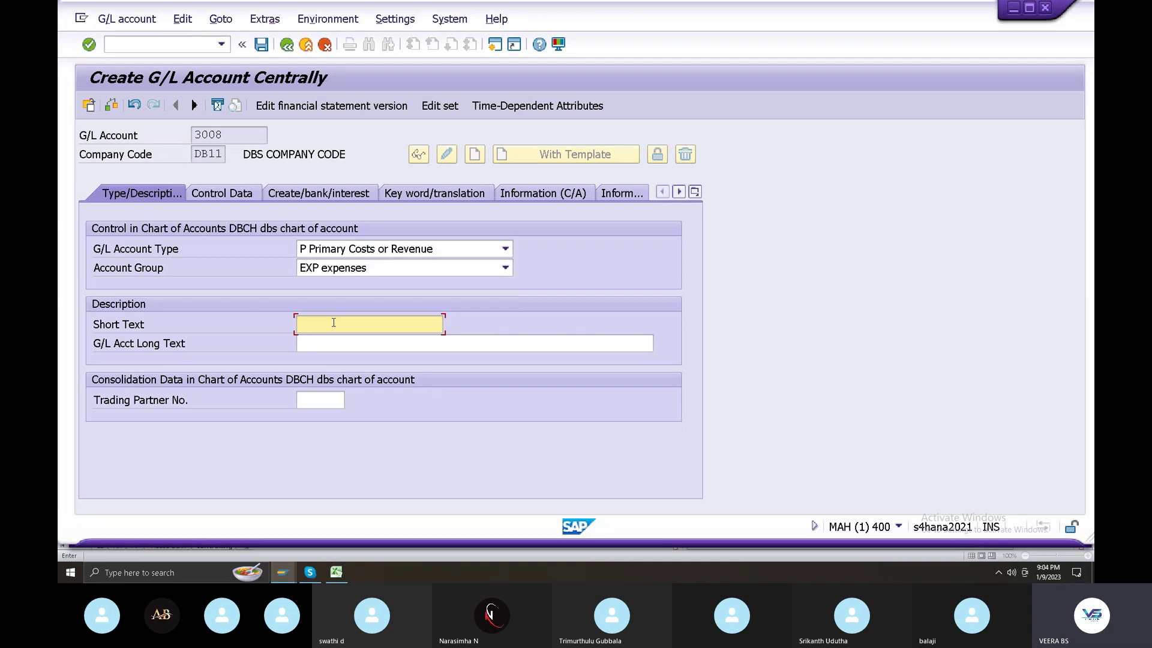
{"action": "type", "text": "lawer expenses"}
{"action": "left_click", "coordinate": [330, 345]}
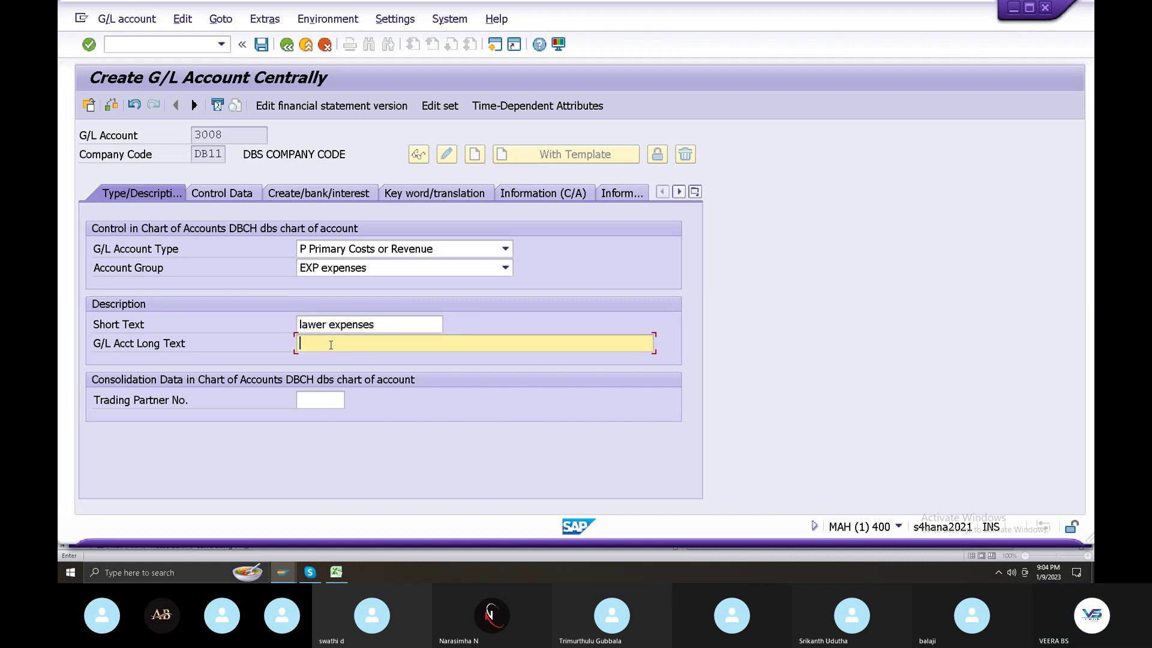
{"action": "type", "text": "laswer"}
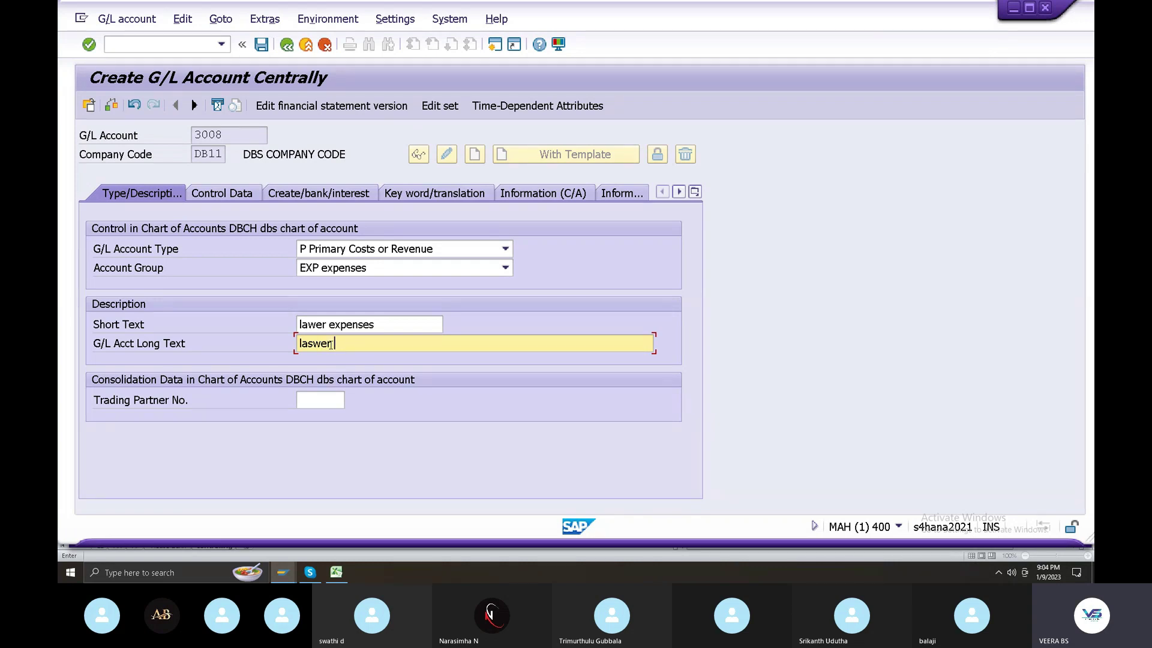
{"action": "type", "text": " expenses"}
{"action": "left_click", "coordinate": [231, 195]}
{"action": "left_click", "coordinate": [304, 249]}
{"action": "scroll", "coordinate": [336, 401], "scroll_direction": "down", "scroll_amount": 2}
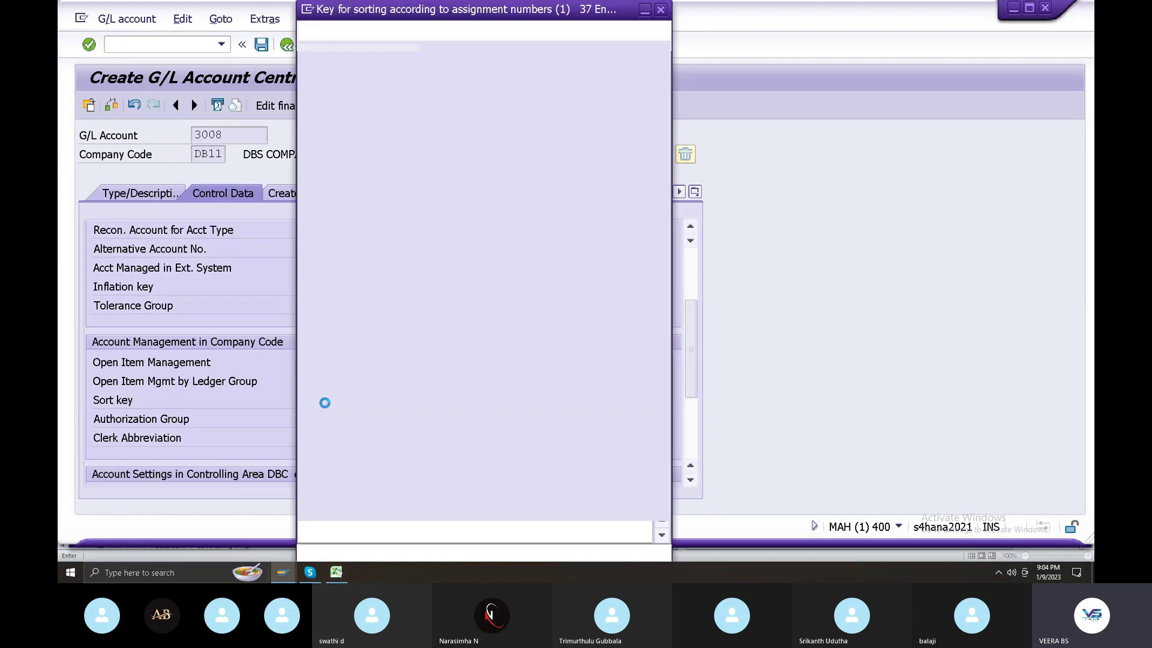
- Set account 3008's sort key to 001 Posting date
{"action": "left_click", "coordinate": [322, 402]}
{"action": "key", "text": "F4"}
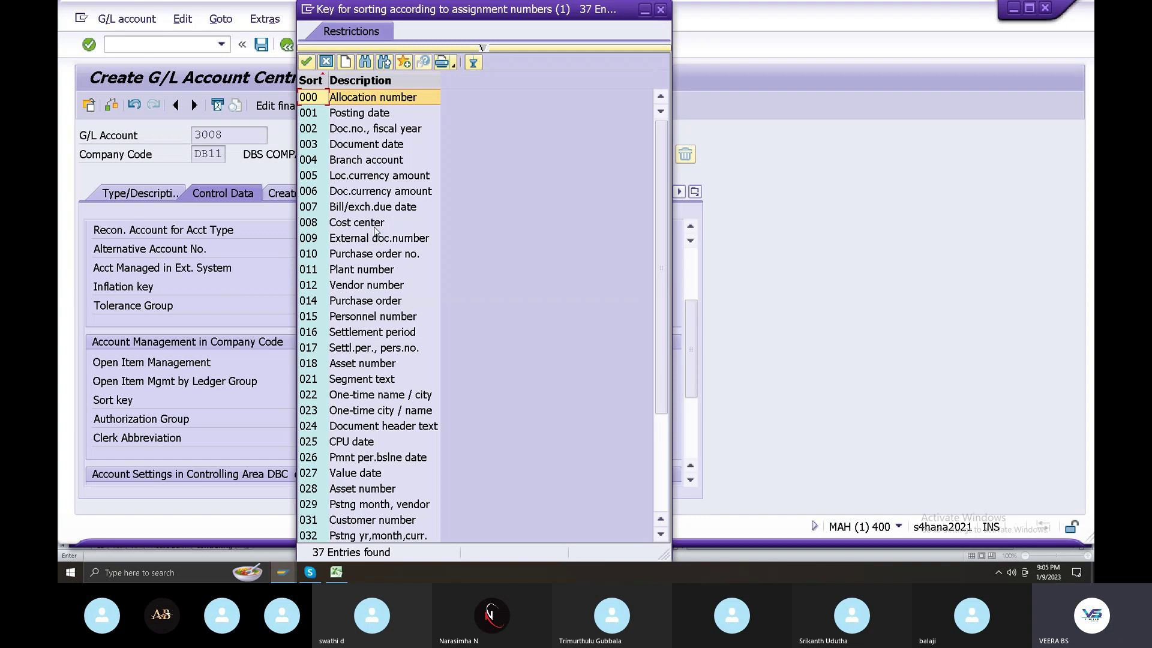
{"action": "left_click", "coordinate": [347, 118]}
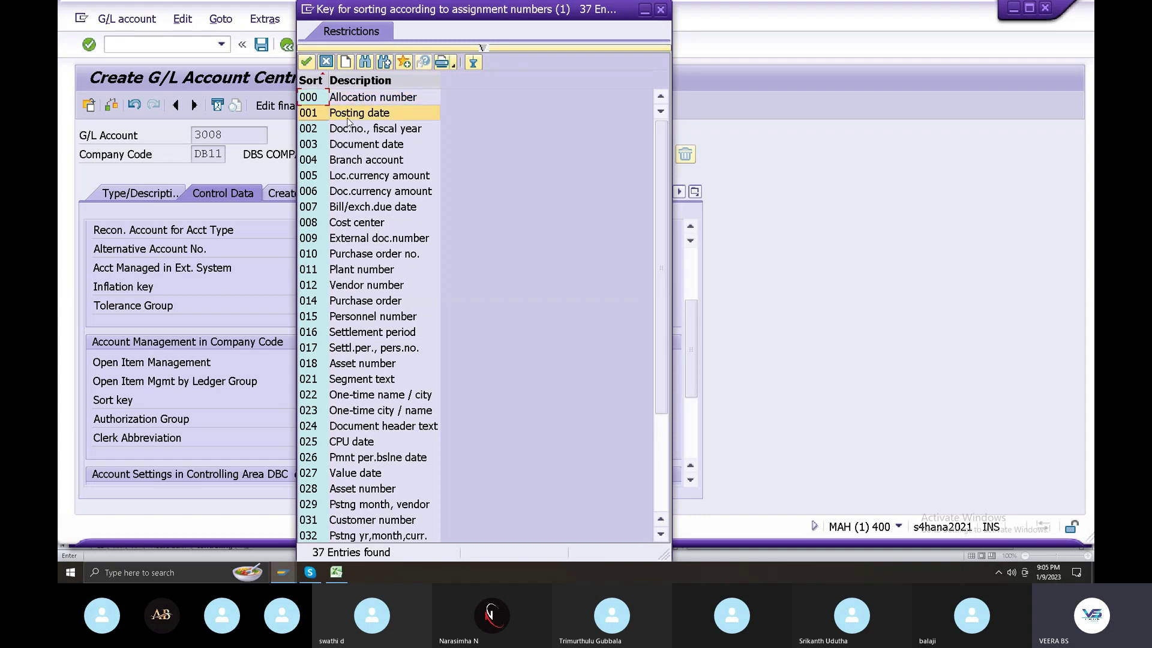
{"action": "double_click", "coordinate": [347, 118]}
{"action": "scroll", "coordinate": [323, 384], "scroll_direction": "down", "scroll_amount": 3}
- Set cost element category 01 and field status group YB04, then save account 3008
{"action": "left_click", "coordinate": [303, 344]}
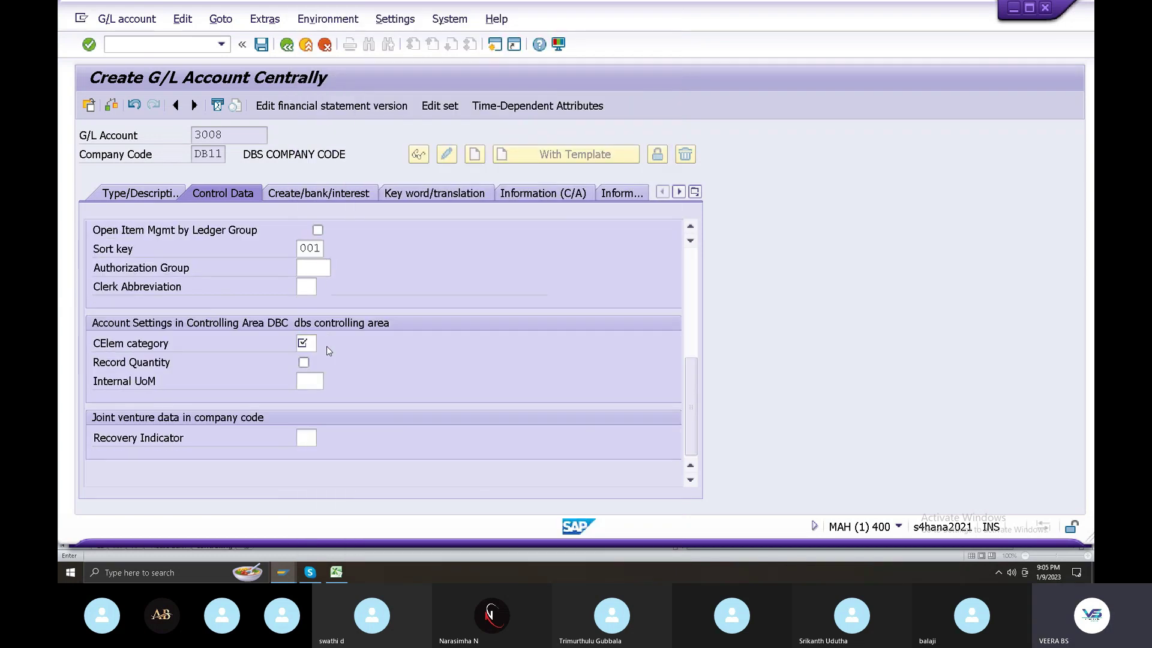
{"action": "key", "text": "F4"}
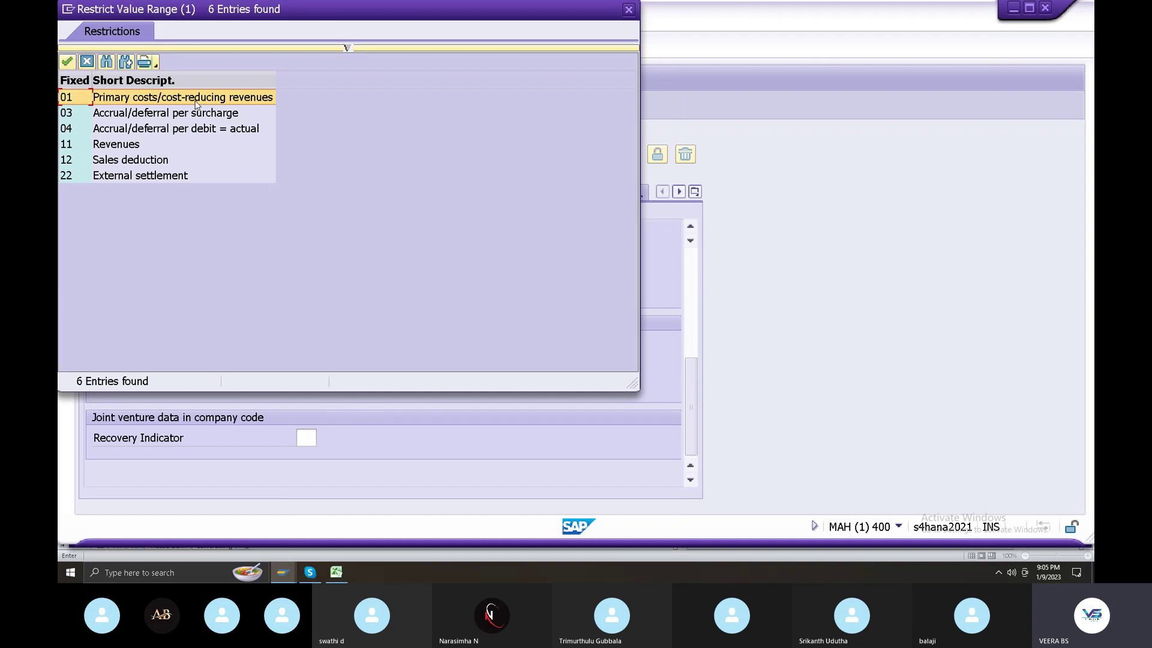
{"action": "double_click", "coordinate": [195, 99]}
{"action": "left_click", "coordinate": [313, 193]}
{"action": "left_click", "coordinate": [337, 249]}
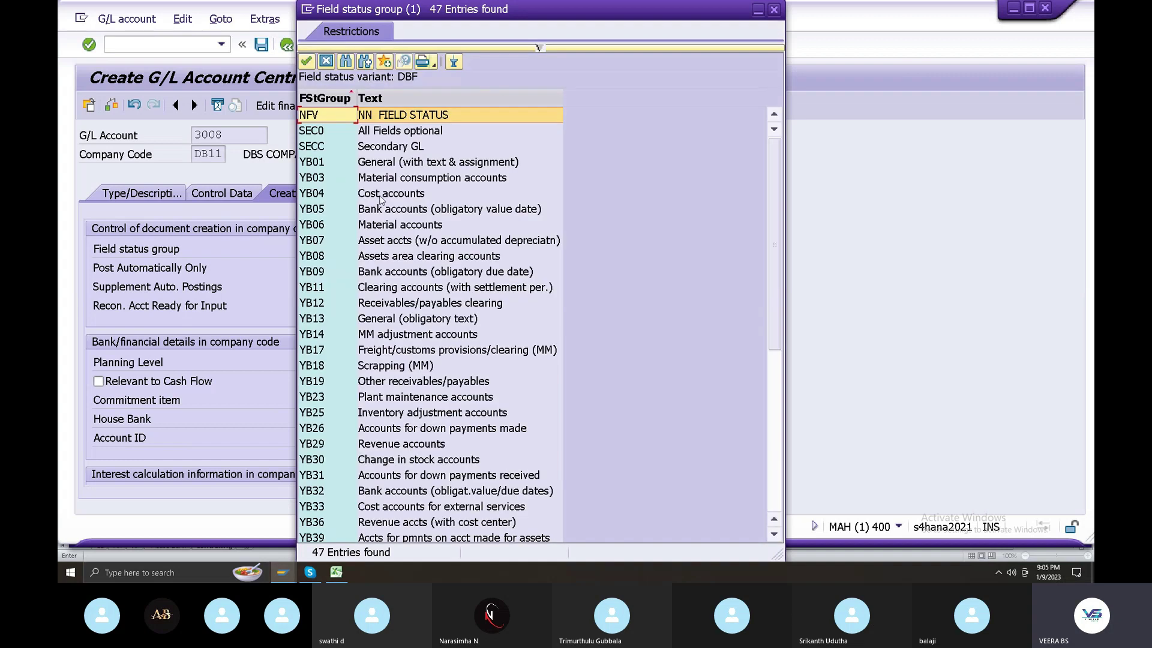
{"action": "double_click", "coordinate": [380, 193]}
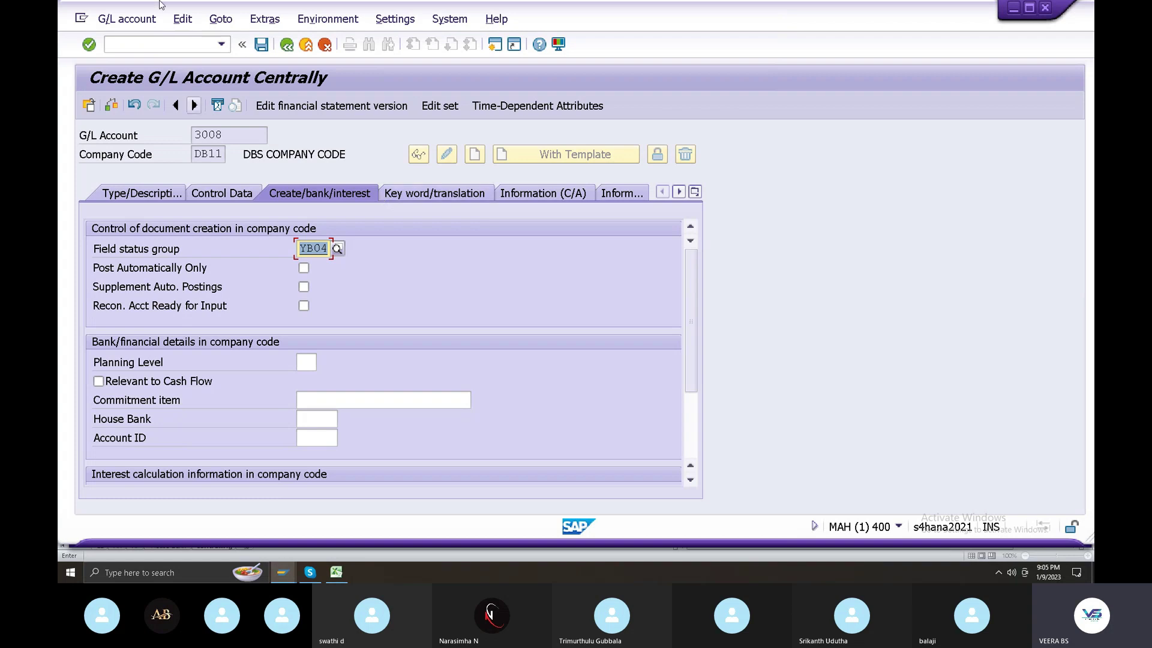
{"action": "key", "text": "ctrl+s"}
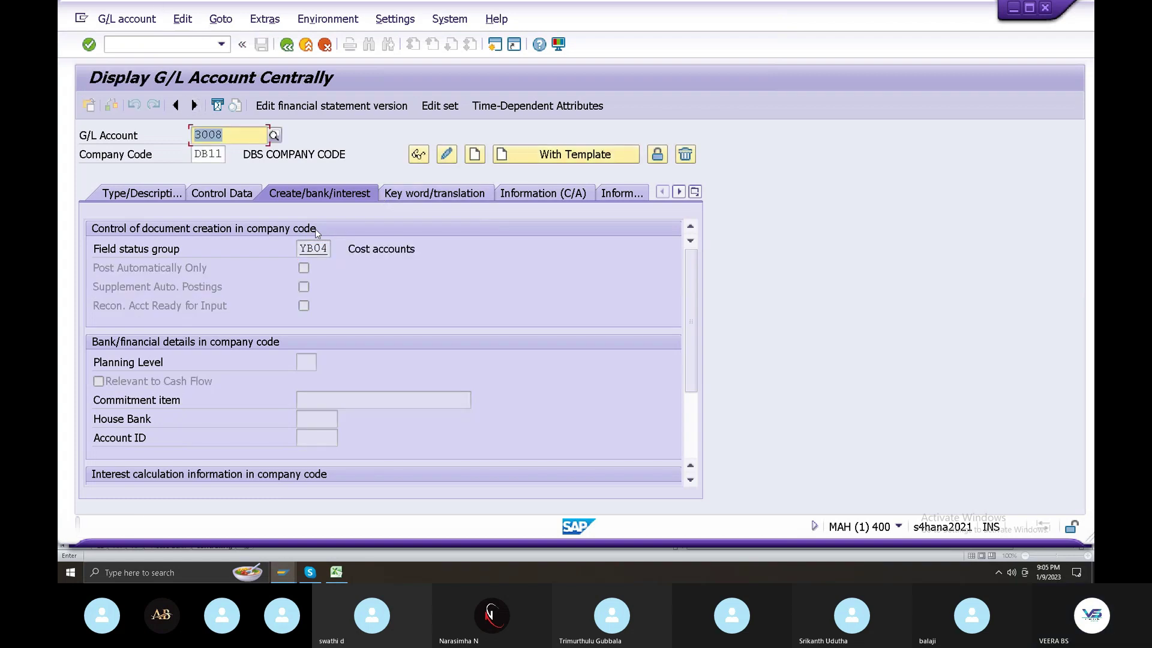
- Create account 3009 in DB11 with type P Primary Costs or Revenue and group EXP
{"action": "left_click", "coordinate": [225, 136]}
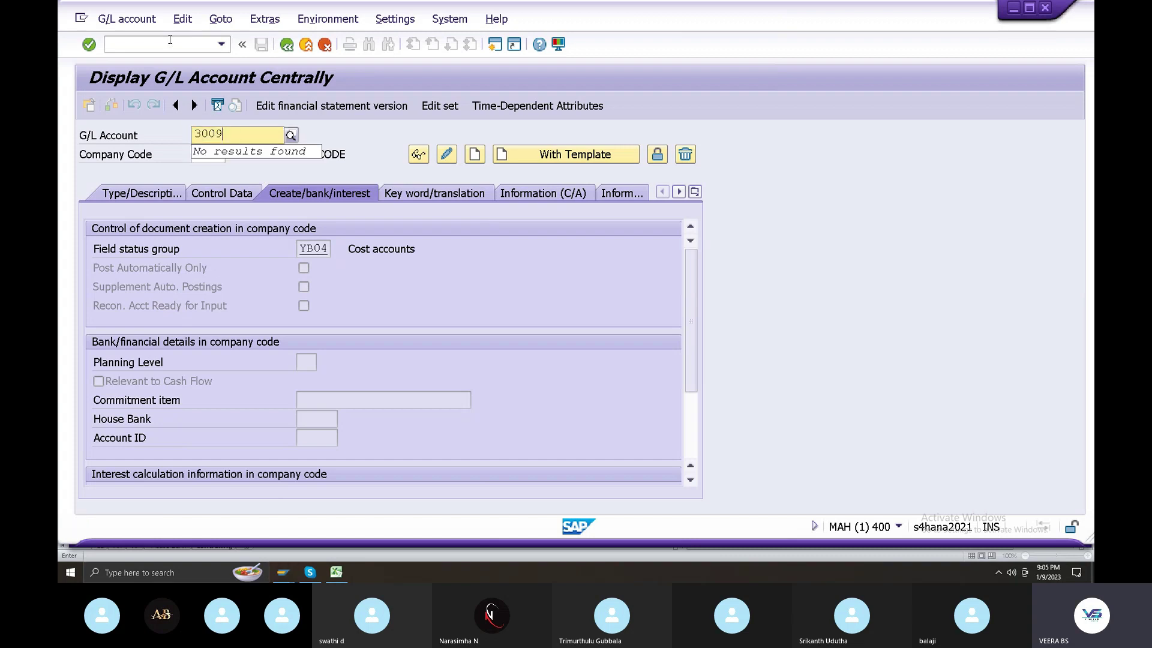
{"action": "left_click", "coordinate": [127, 18]}
{"action": "left_click", "coordinate": [121, 58]}
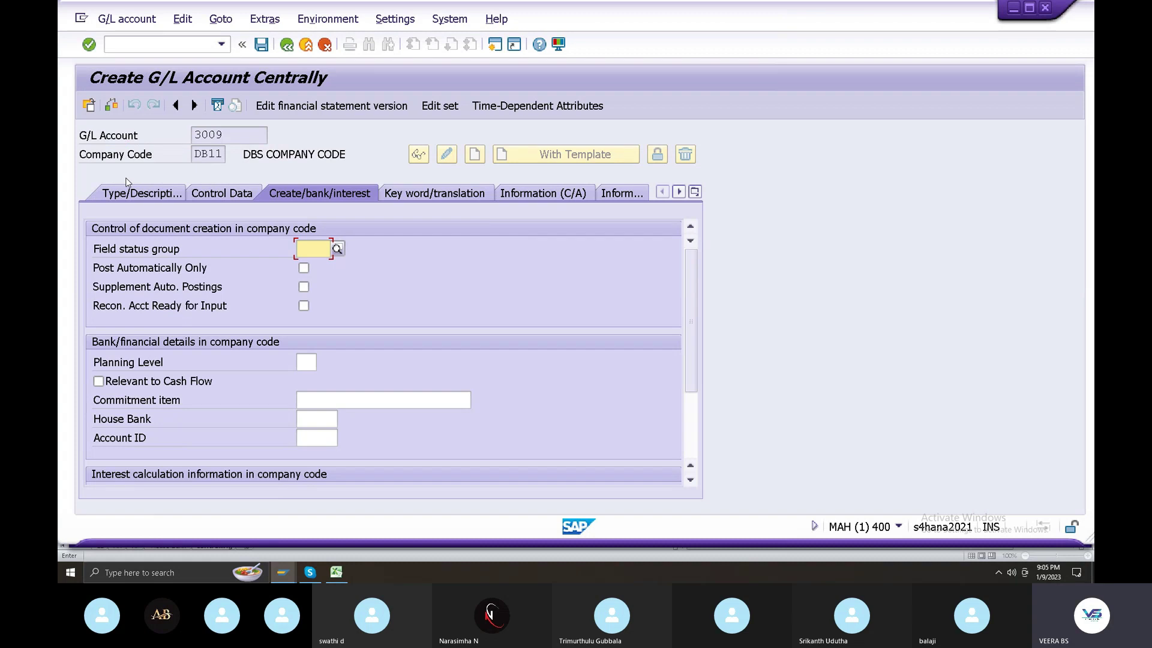
{"action": "left_click", "coordinate": [506, 249]}
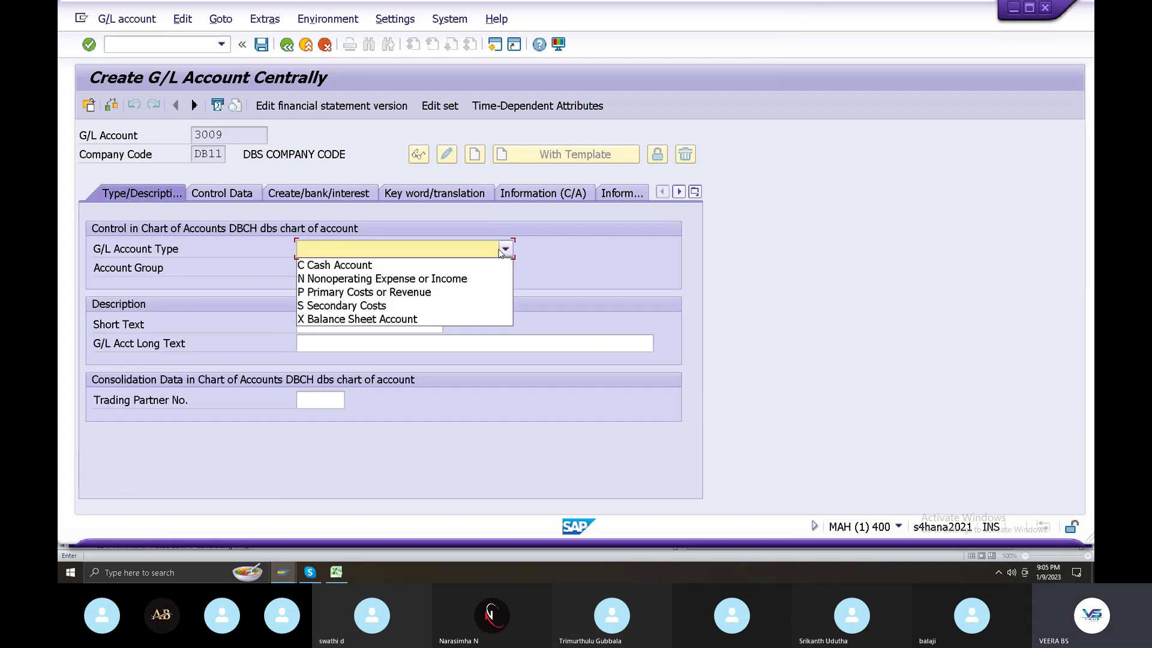
{"action": "left_click", "coordinate": [340, 293]}
{"action": "left_click", "coordinate": [327, 266]}
{"action": "left_click", "coordinate": [331, 311]}
- Enter 'audit expenses' as both the short and long text of account 3009
{"action": "left_click", "coordinate": [326, 327]}
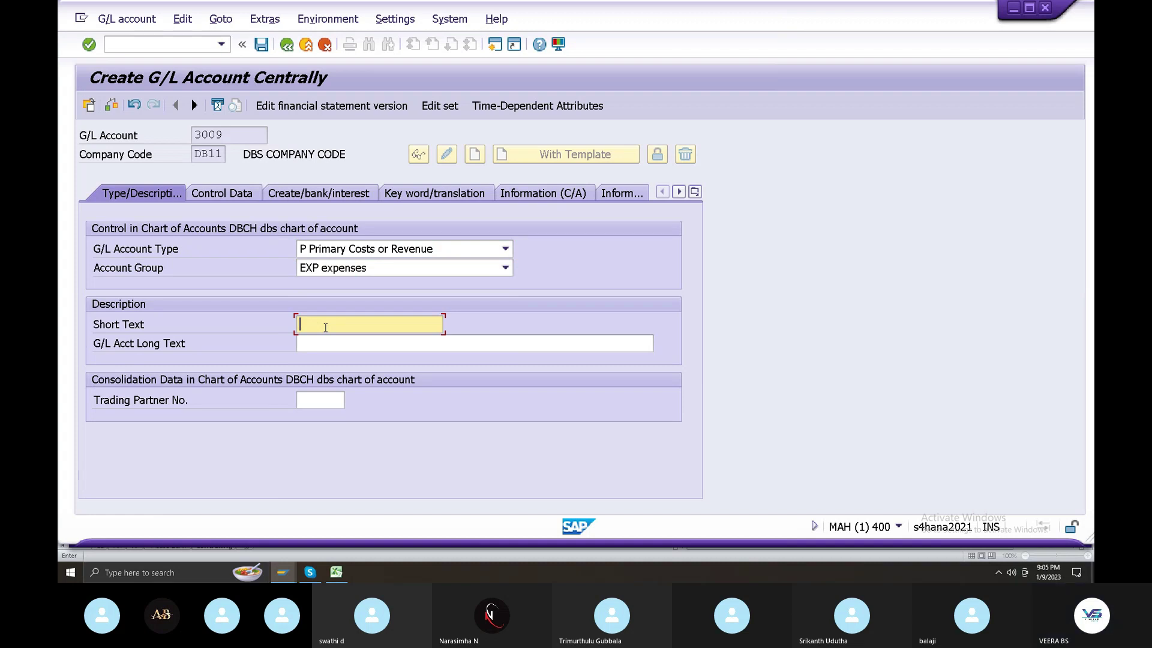
{"action": "type", "text": "a"}
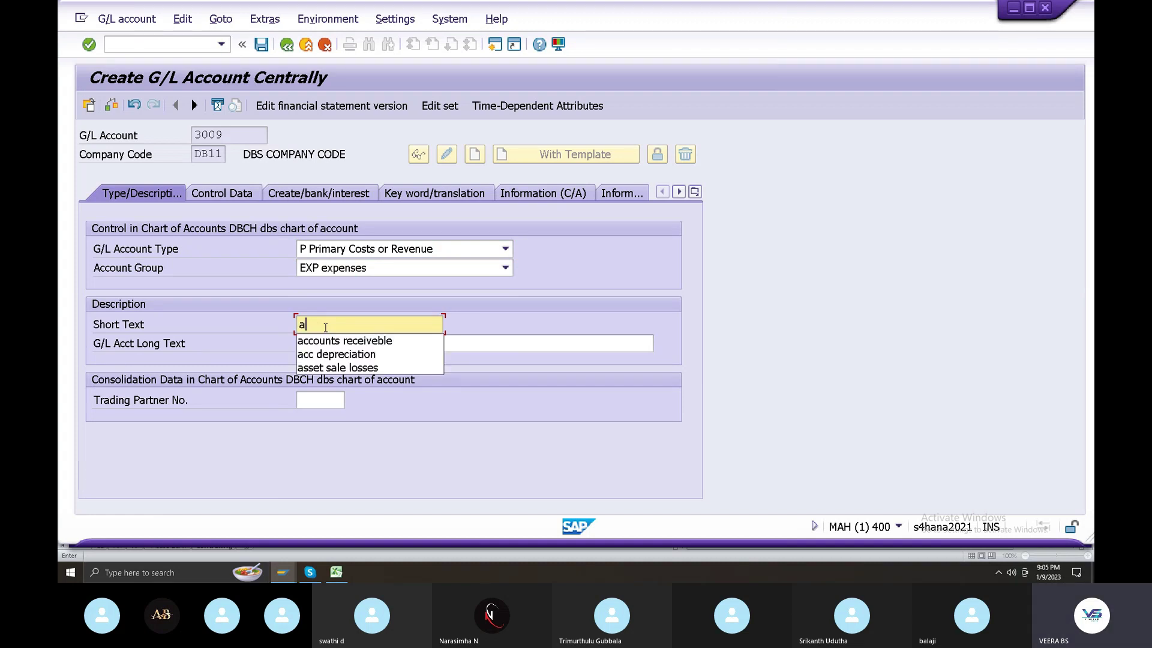
{"action": "type", "text": "udit expenses"}
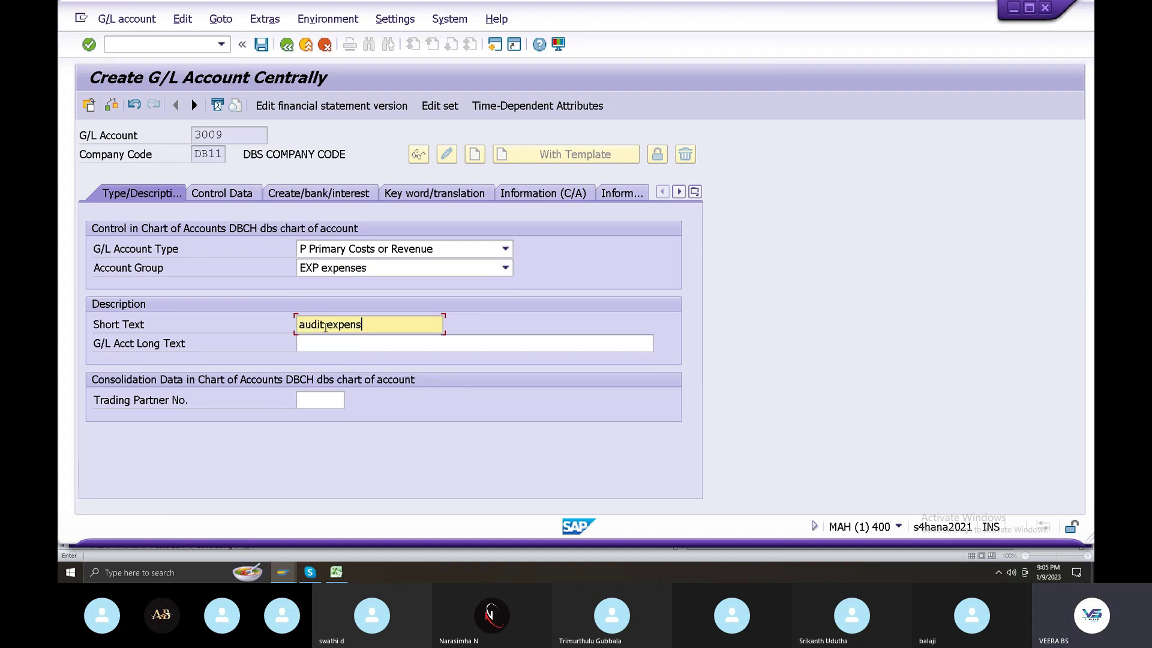
{"action": "left_click", "coordinate": [326, 343]}
{"action": "type", "text": "aujsit"}
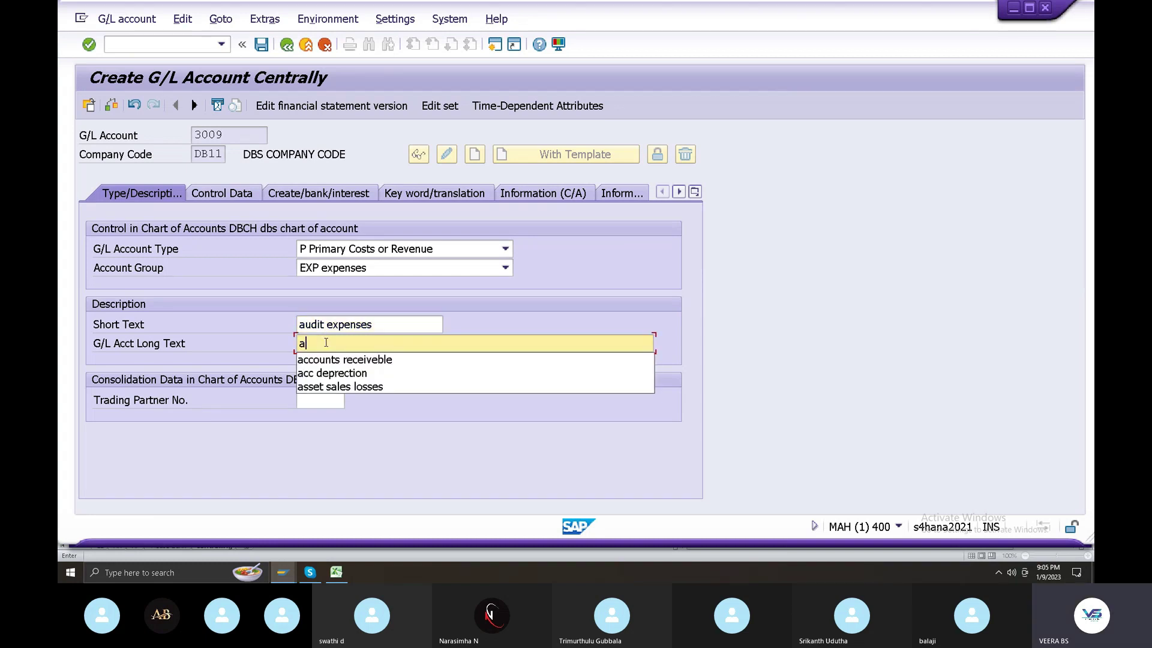
{"action": "key", "text": "BackSpace"}
{"action": "key", "text": "BackSpace"}
{"action": "key", "text": "BackSpace"}
{"action": "key", "text": "BackSpace"}
{"action": "type", "text": "dit expenses"}
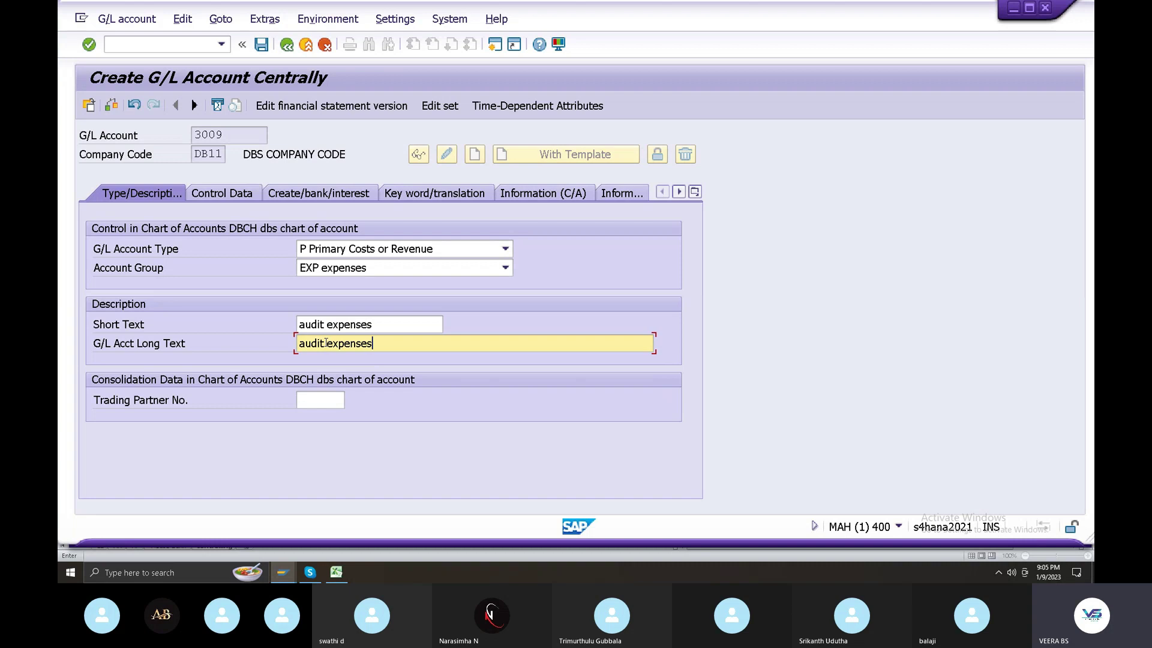
{"action": "left_click", "coordinate": [310, 573]}
{"action": "left_click", "coordinate": [310, 573]}
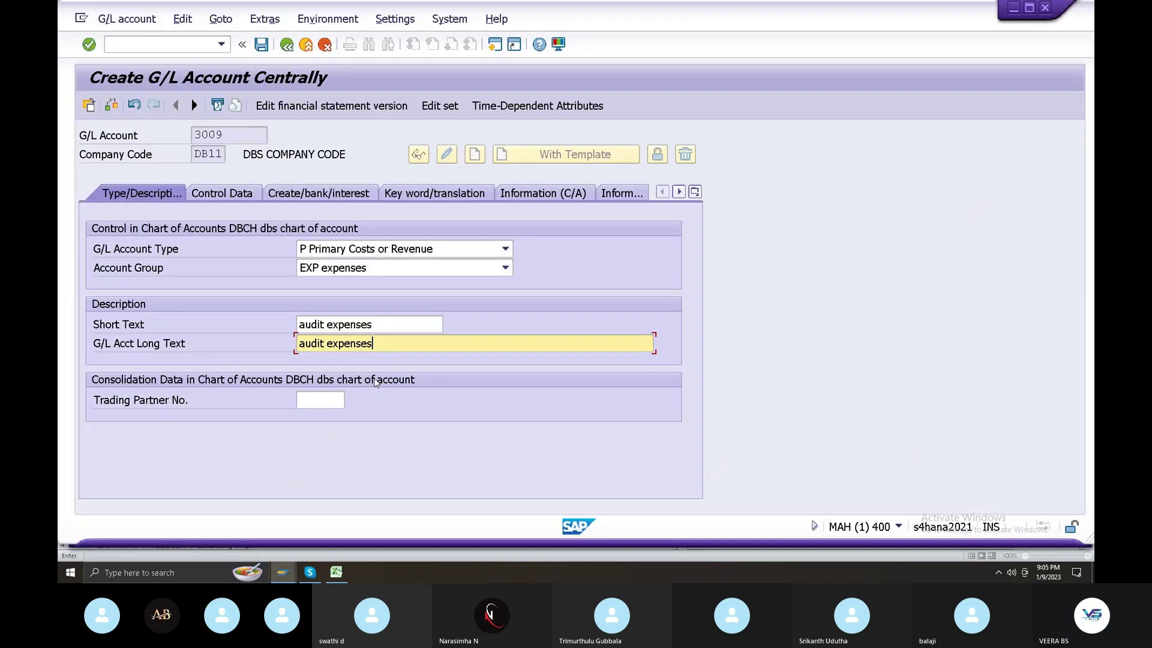
{"action": "left_click", "coordinate": [240, 192]}
- Keep balances in local currency only and set sort key 001 (Posting date) for account 3009
{"action": "left_click", "coordinate": [303, 248]}
{"action": "scroll", "coordinate": [329, 376], "scroll_direction": "down", "scroll_amount": 1}
{"action": "left_click", "coordinate": [324, 457]}
{"action": "left_click", "coordinate": [329, 457]}
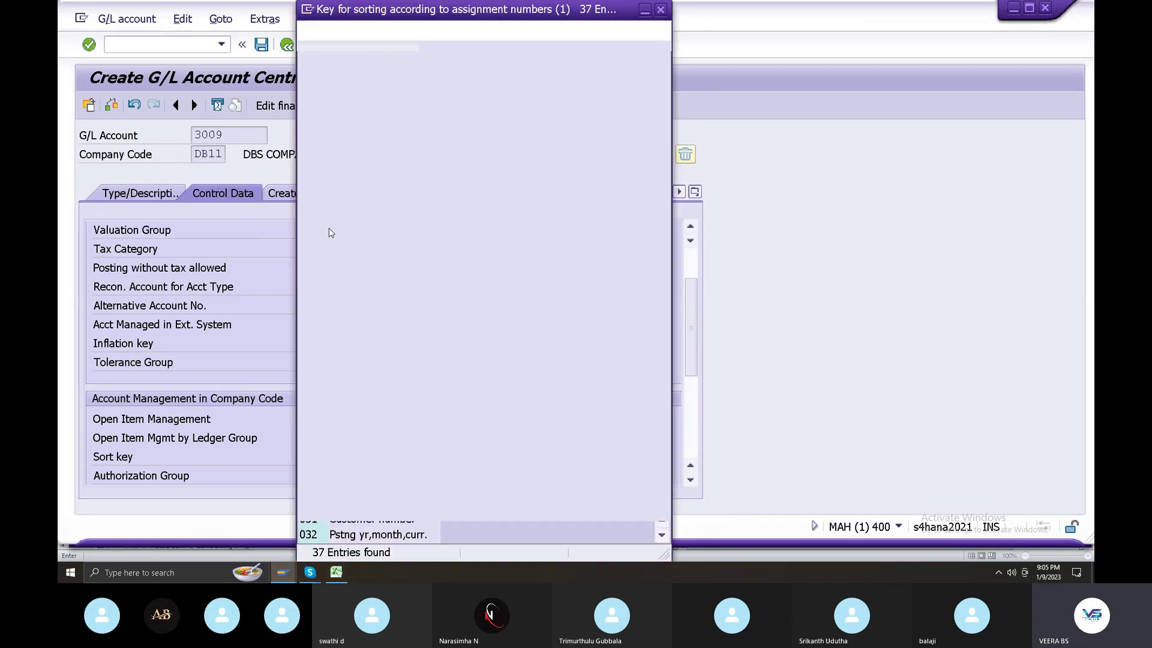
{"action": "double_click", "coordinate": [351, 115]}
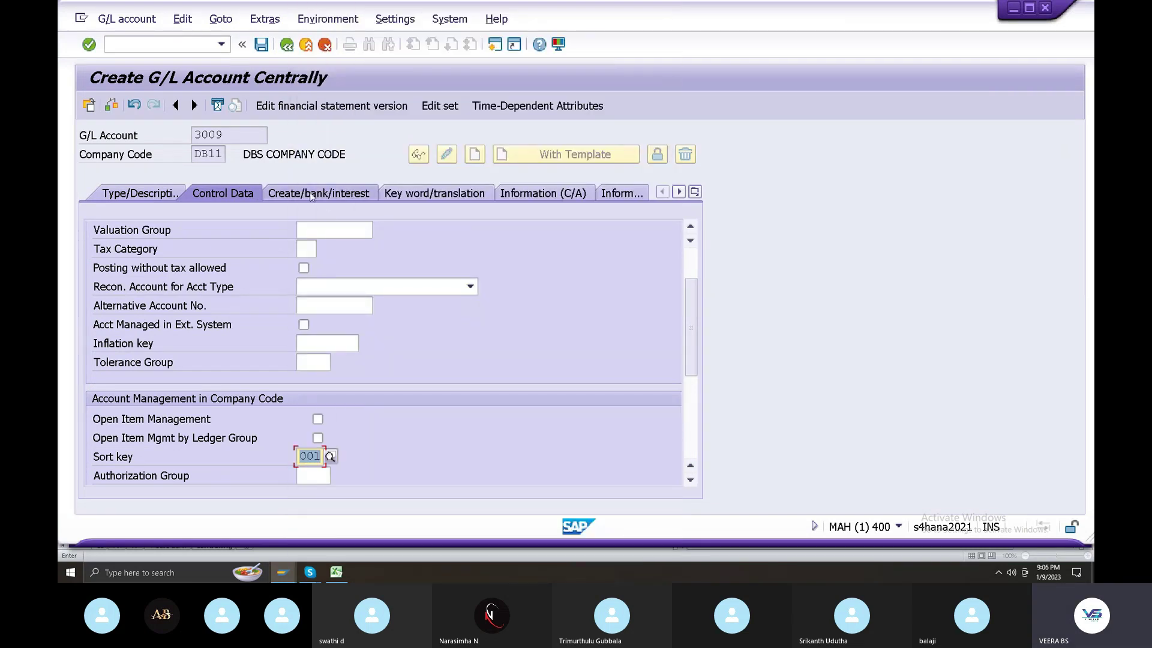
- Assign field status group YB04 on the Create/bank/interest tab
{"action": "left_click", "coordinate": [319, 193]}
{"action": "left_click", "coordinate": [336, 251]}
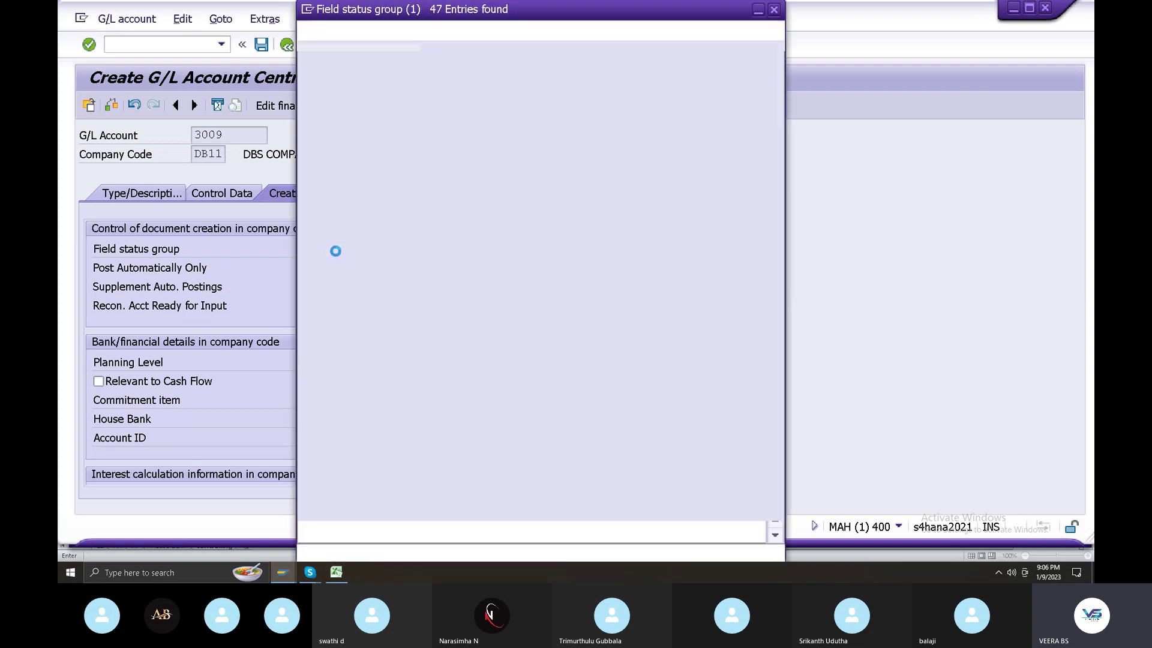
{"action": "double_click", "coordinate": [371, 196]}
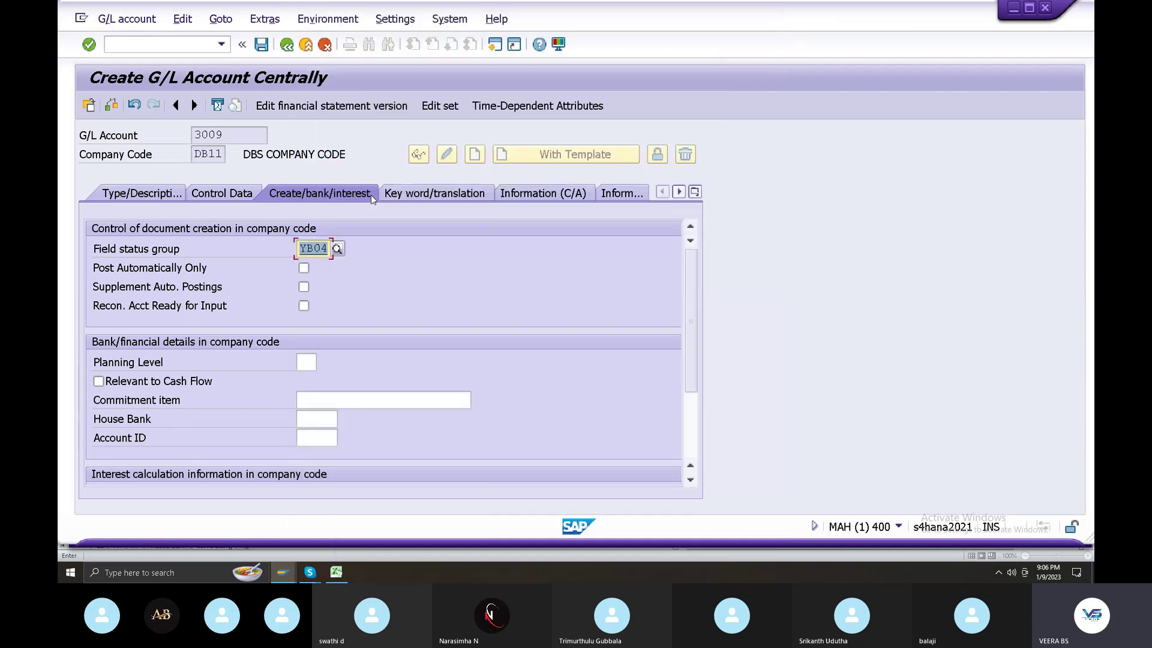
- Set cost element category 01 (primary costs) and save account 3009
{"action": "left_click", "coordinate": [222, 193]}
{"action": "scroll", "coordinate": [311, 365], "scroll_direction": "down", "scroll_amount": 5}
{"action": "left_click", "coordinate": [306, 382]}
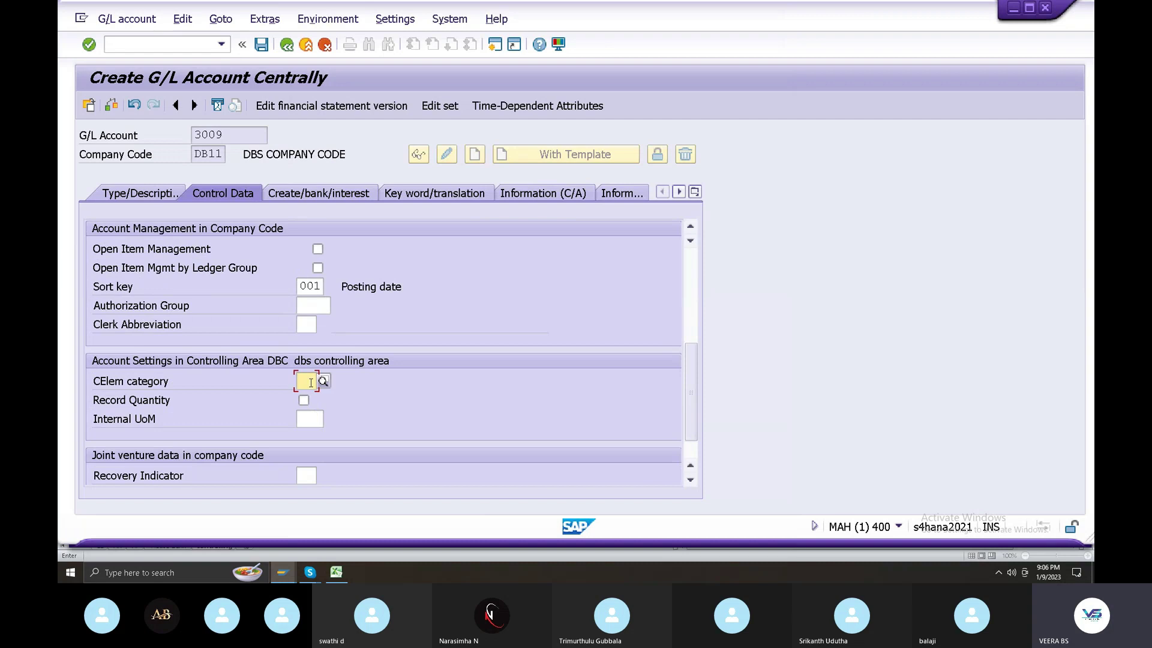
{"action": "left_click", "coordinate": [323, 381]}
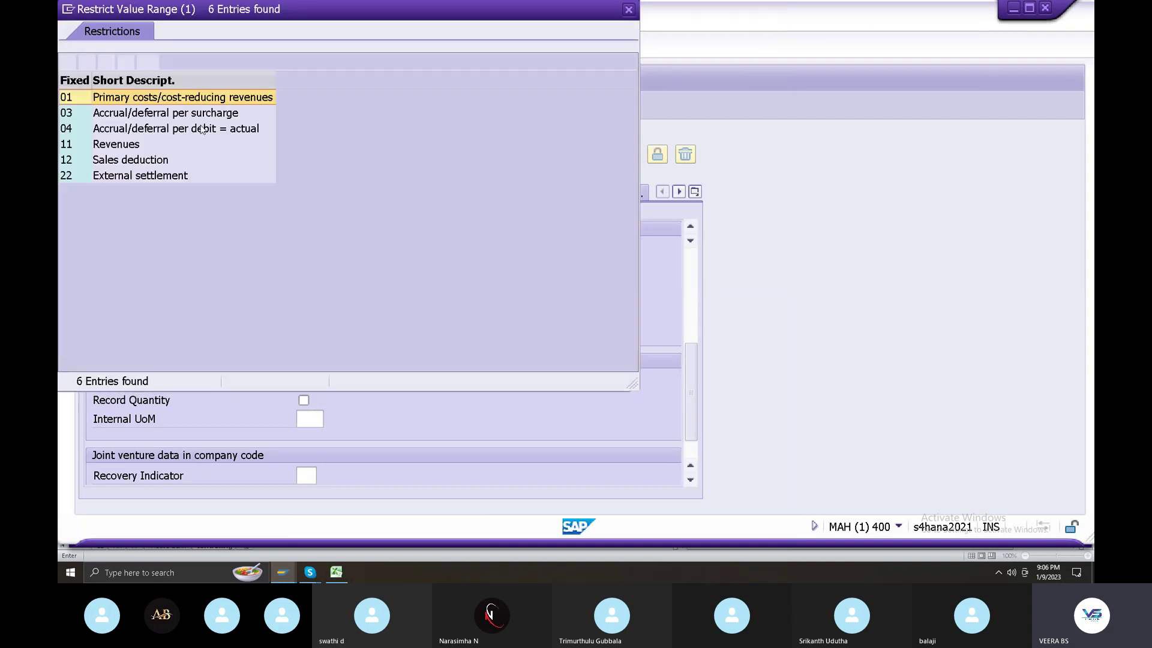
{"action": "double_click", "coordinate": [235, 96]}
{"action": "left_click", "coordinate": [261, 43]}
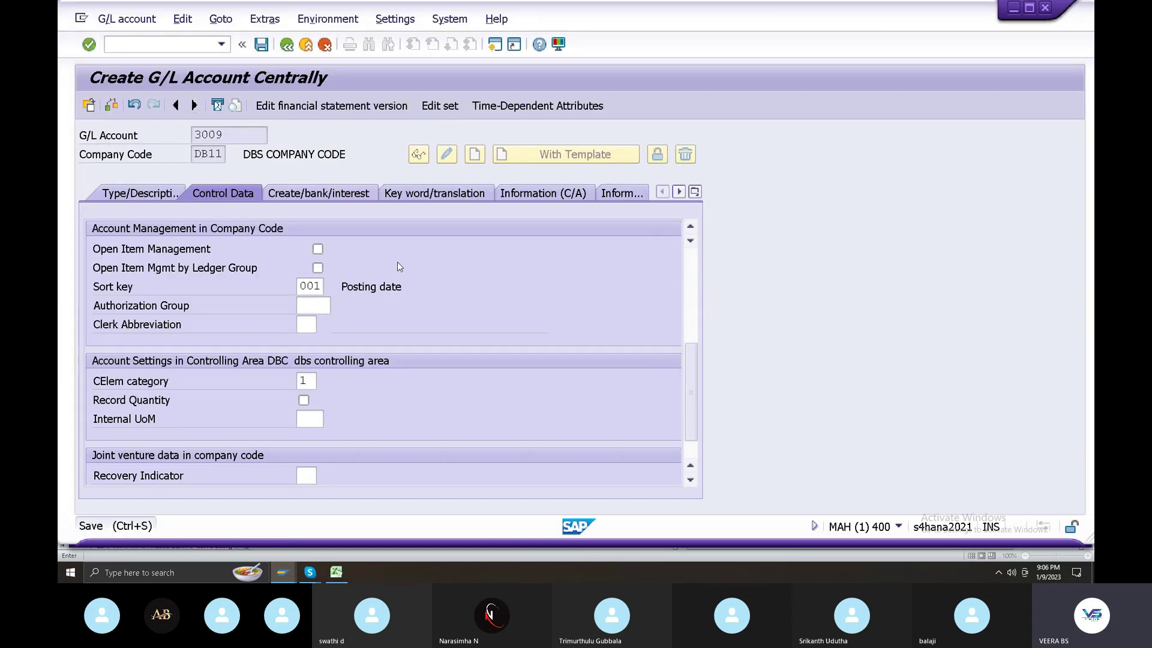